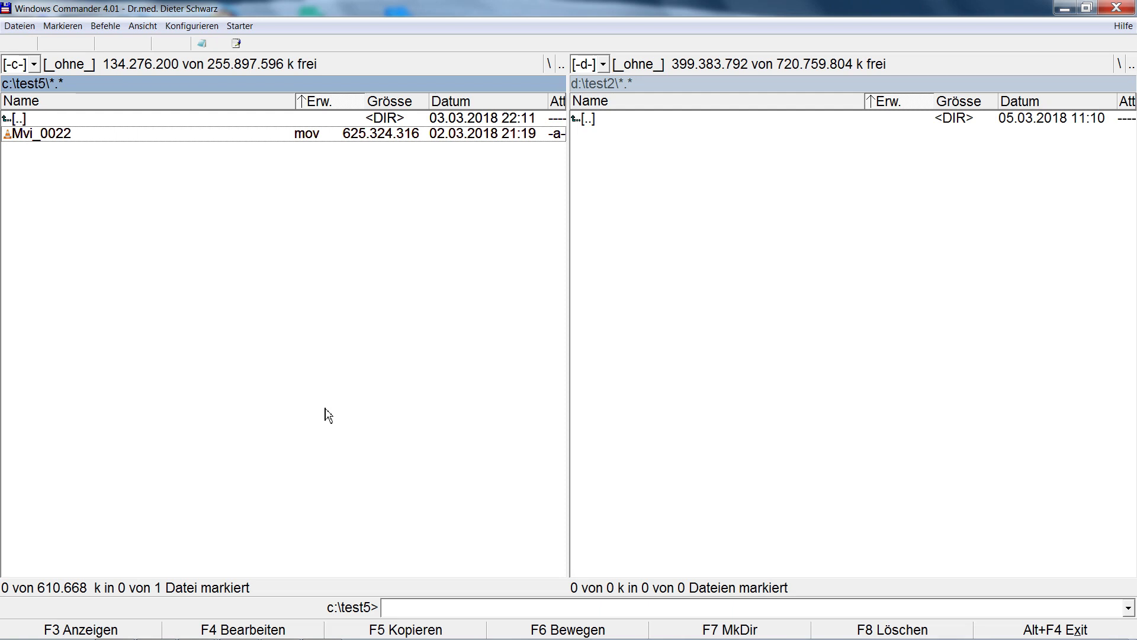
Play Mvi_0022.mov in VLC, compare it with the humboldt photo in the Windows photo viewer, and close the player.
double_click(294, 138)
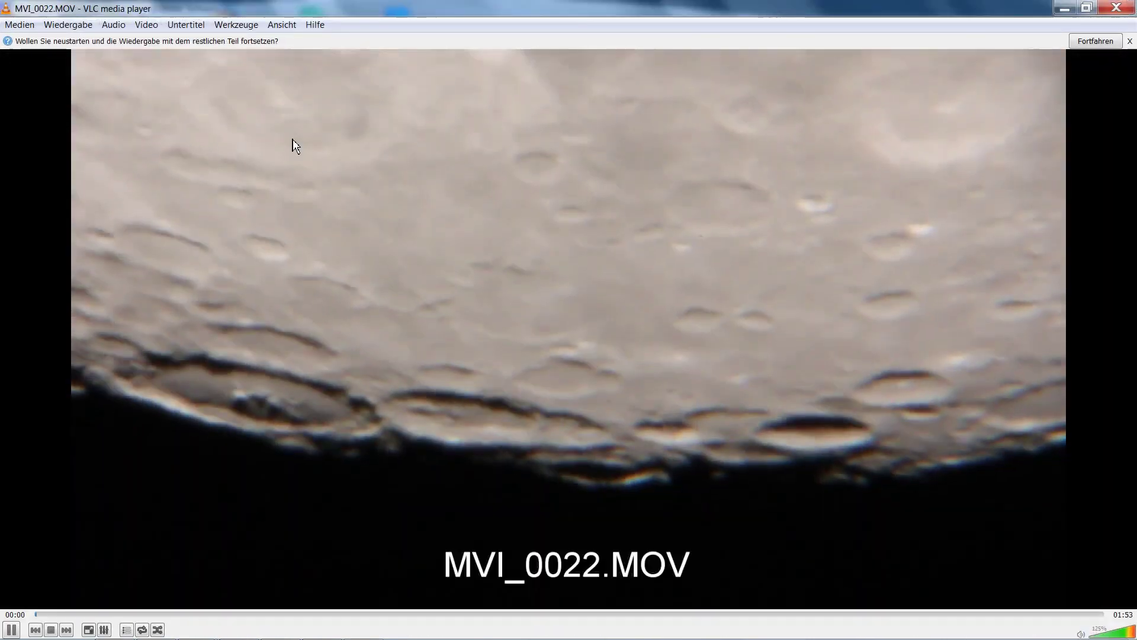
mouse_move(321, 634)
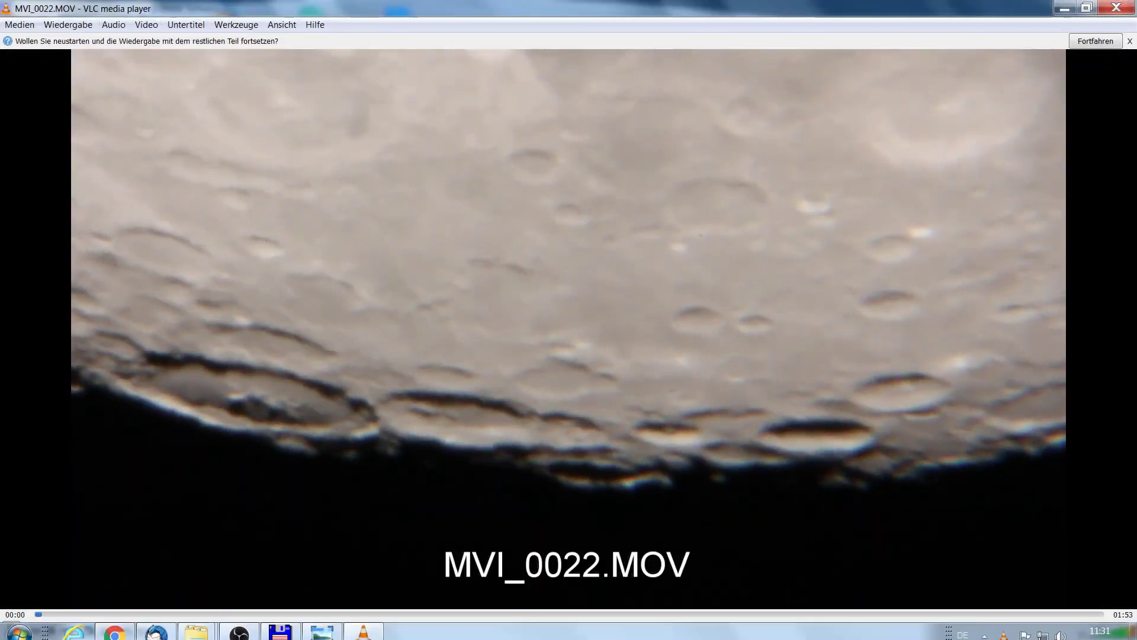
left_click(323, 633)
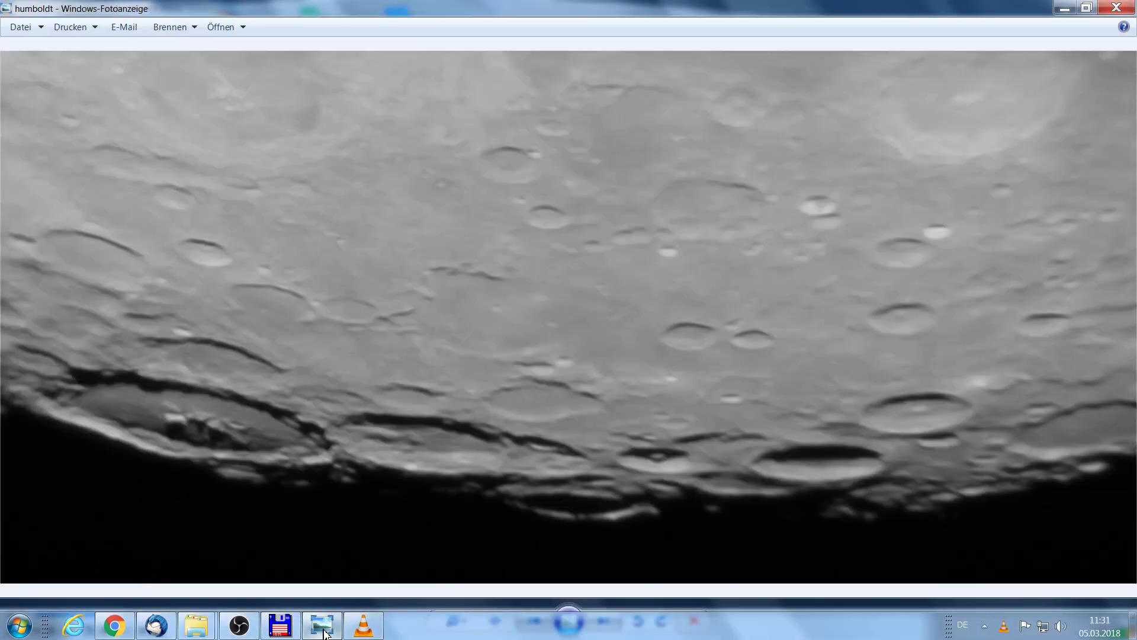
left_click(323, 632)
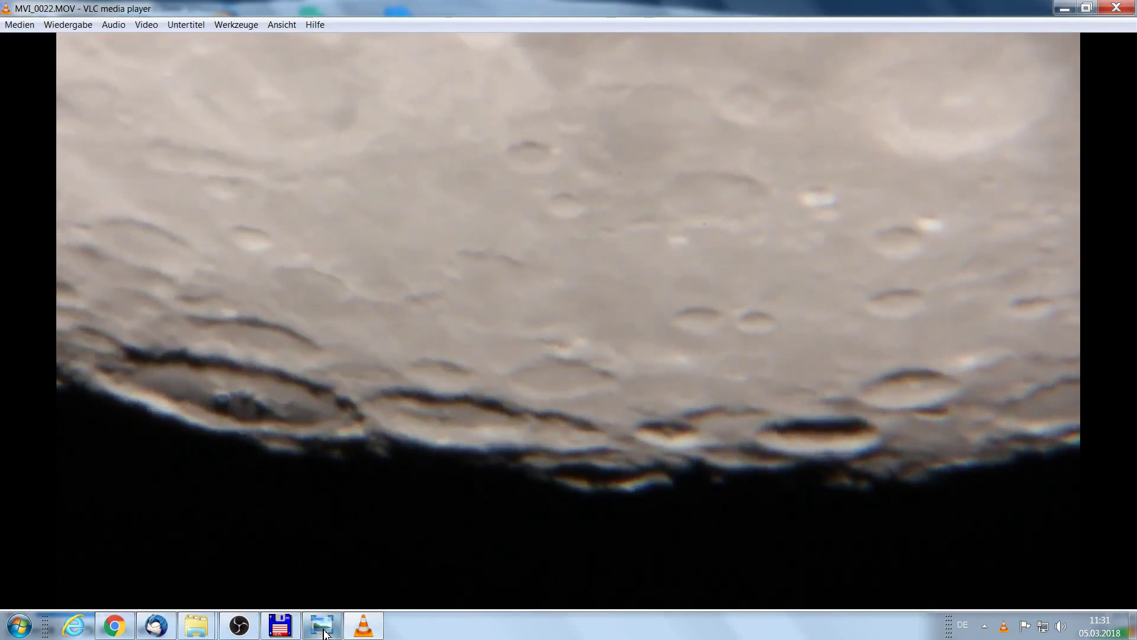
left_click(323, 632)
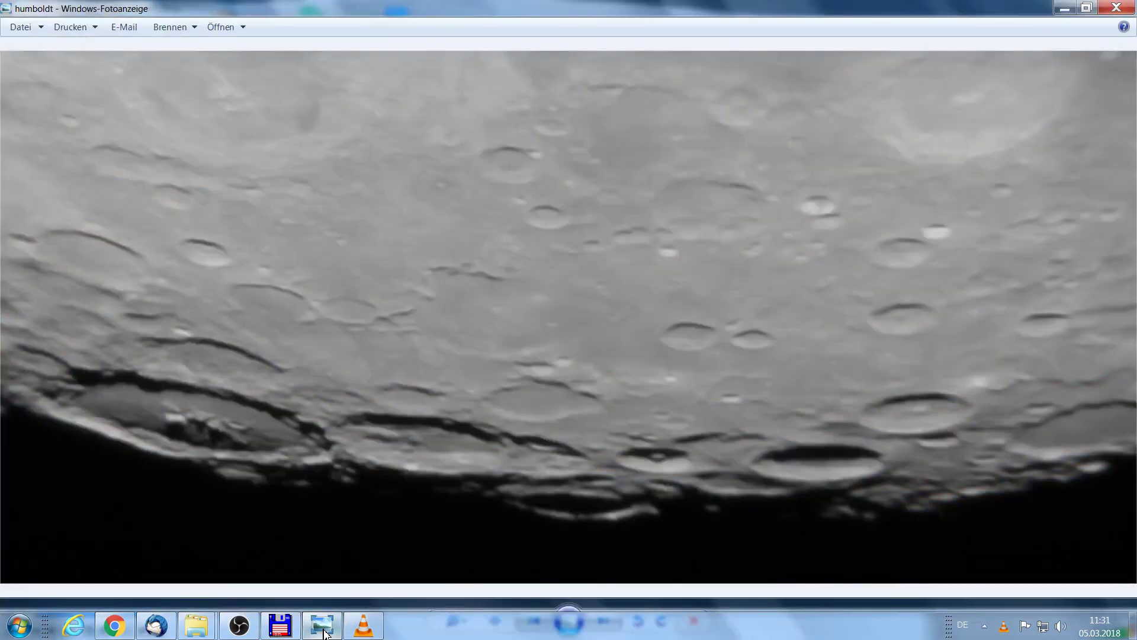
left_click(323, 633)
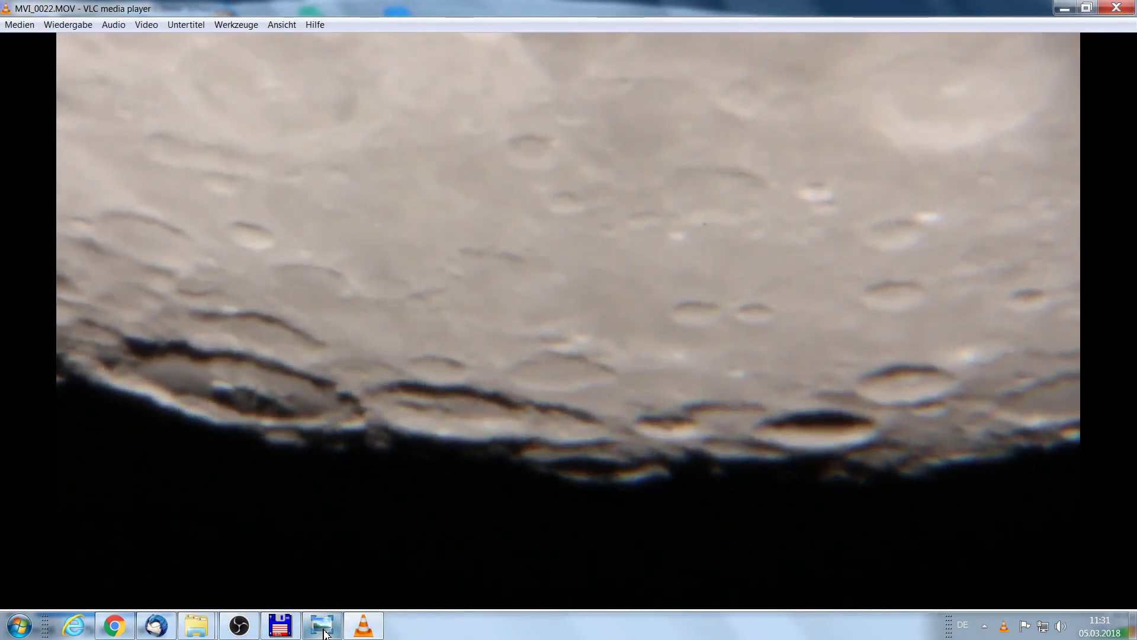
left_click(1112, 12)
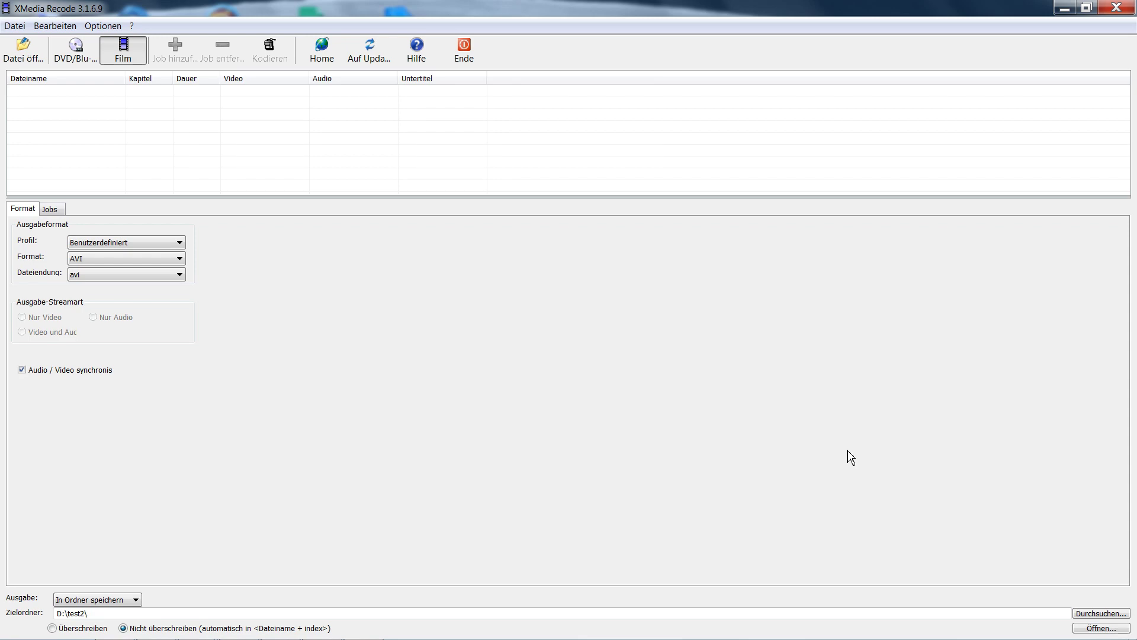
Load MVI_0022.MOV into XMedia Recode and check its output format and video codec settings.
left_click(26, 55)
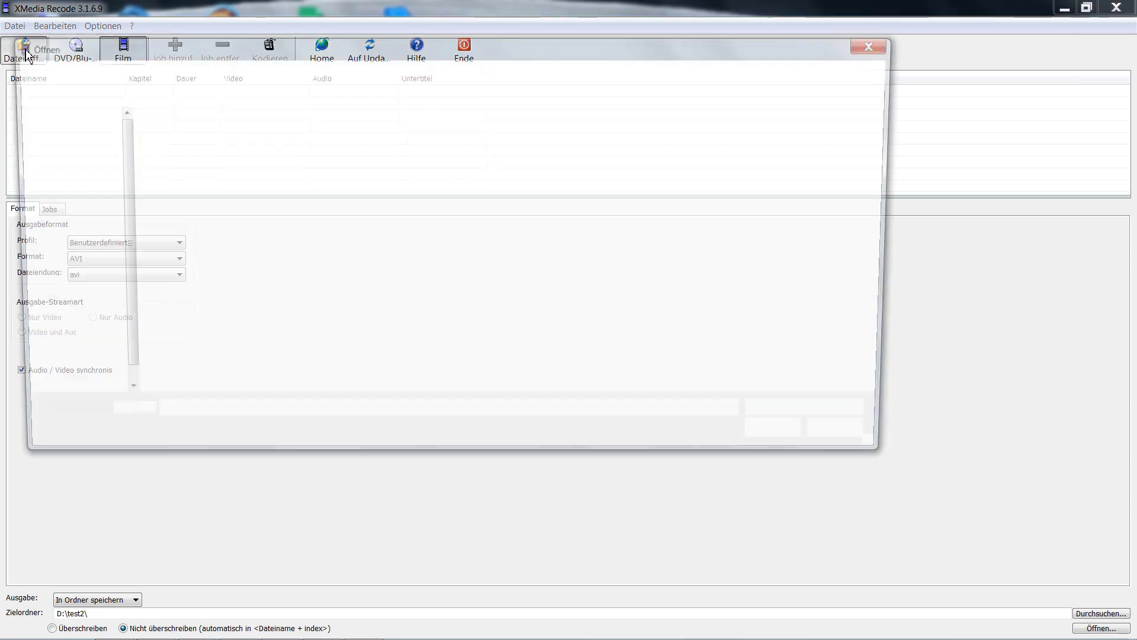
double_click(167, 143)
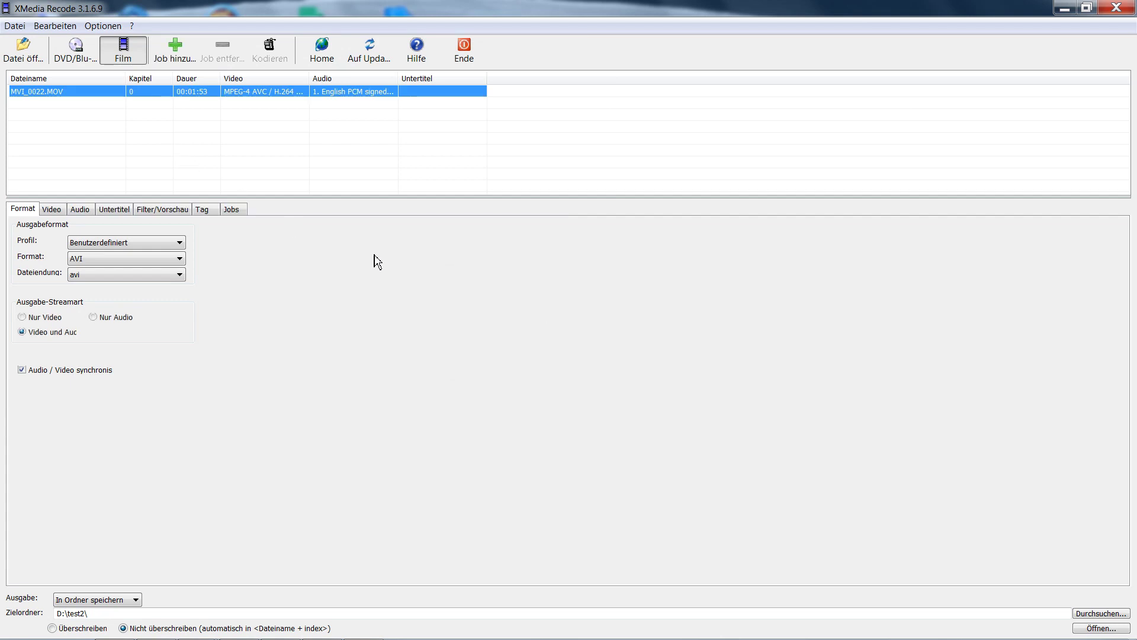
left_click(52, 210)
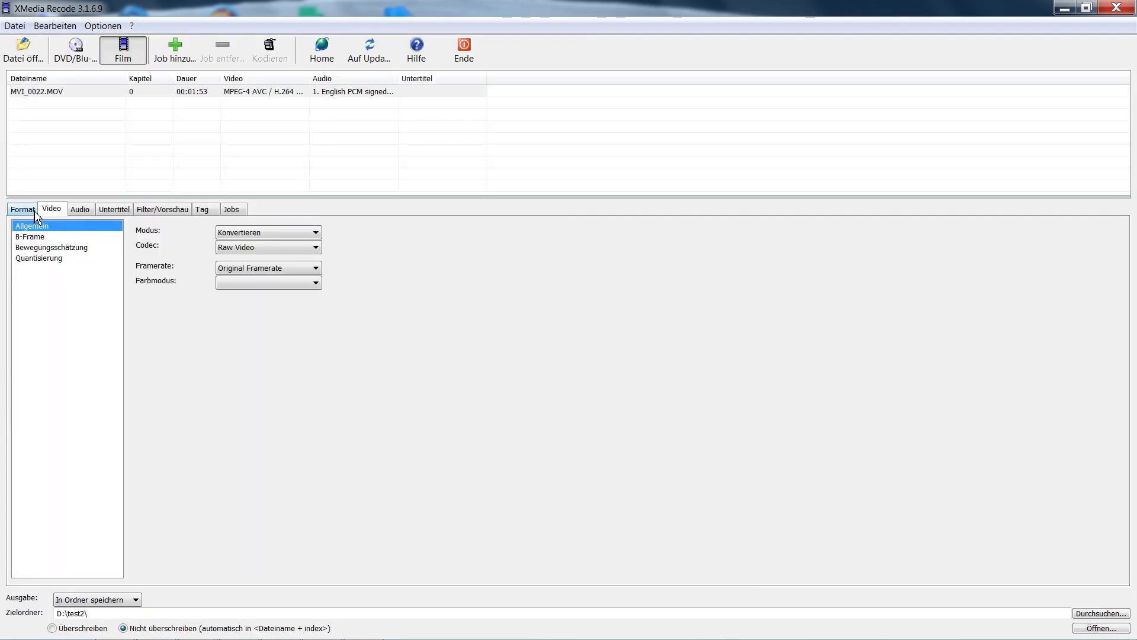
left_click(32, 211)
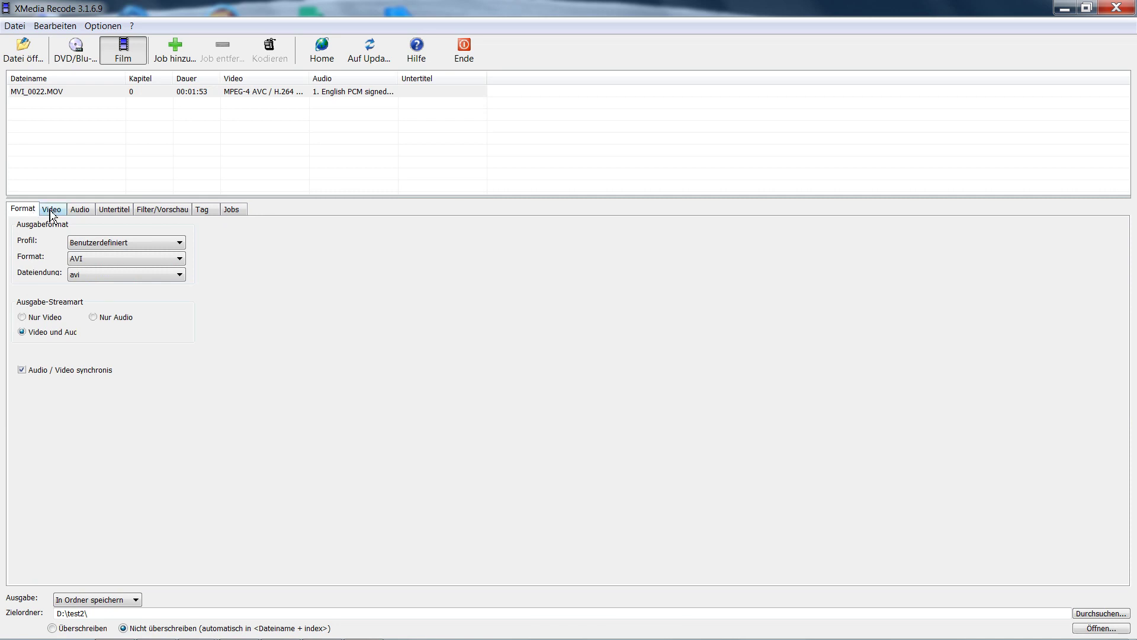
left_click(51, 211)
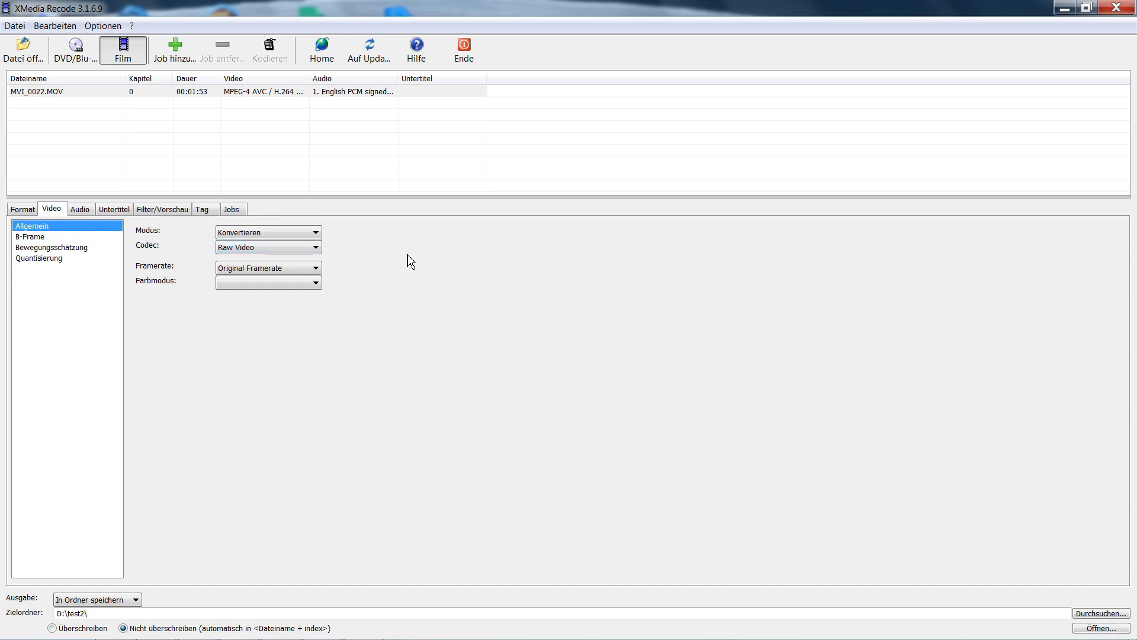
Check the source and destination folders in Windows Commander and return to XMedia Recode.
mouse_move(272, 637)
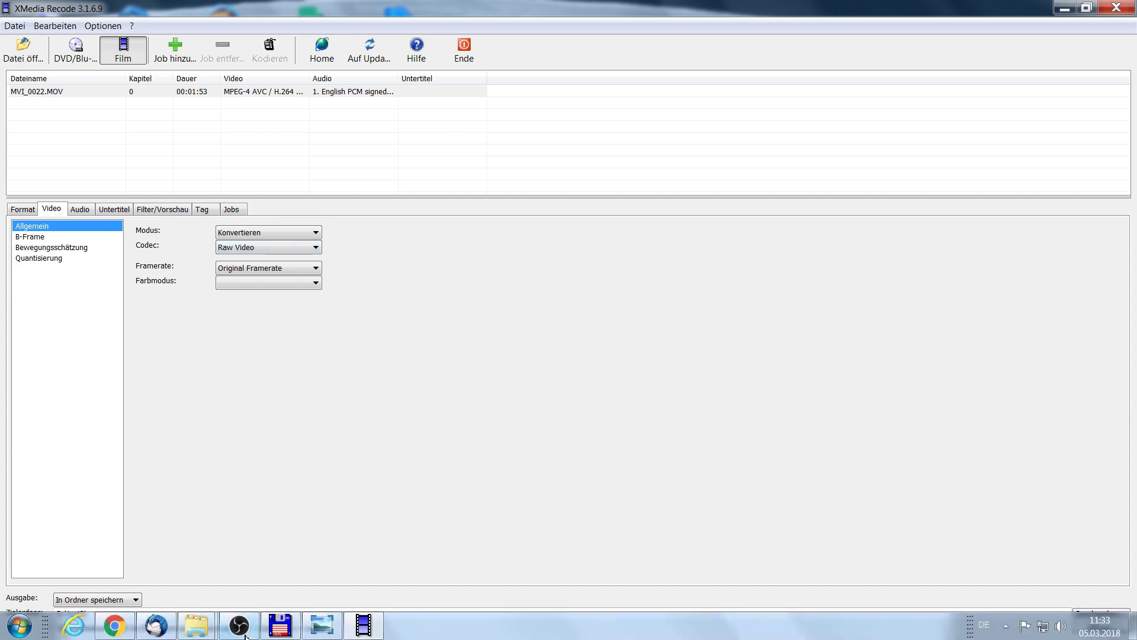
left_click(280, 633)
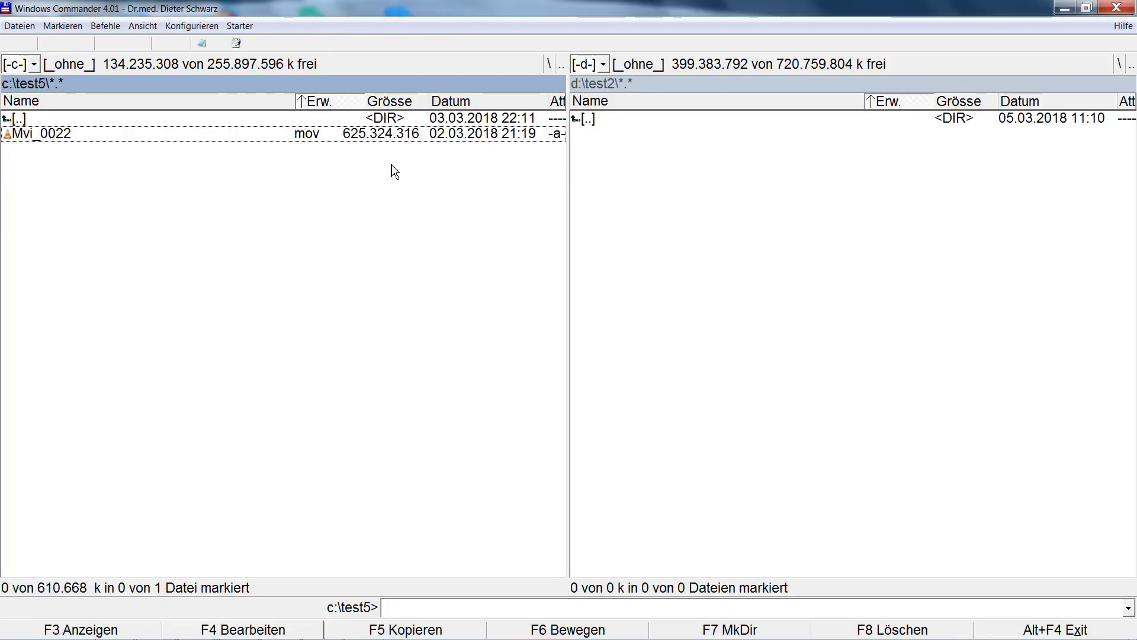
left_click(363, 626)
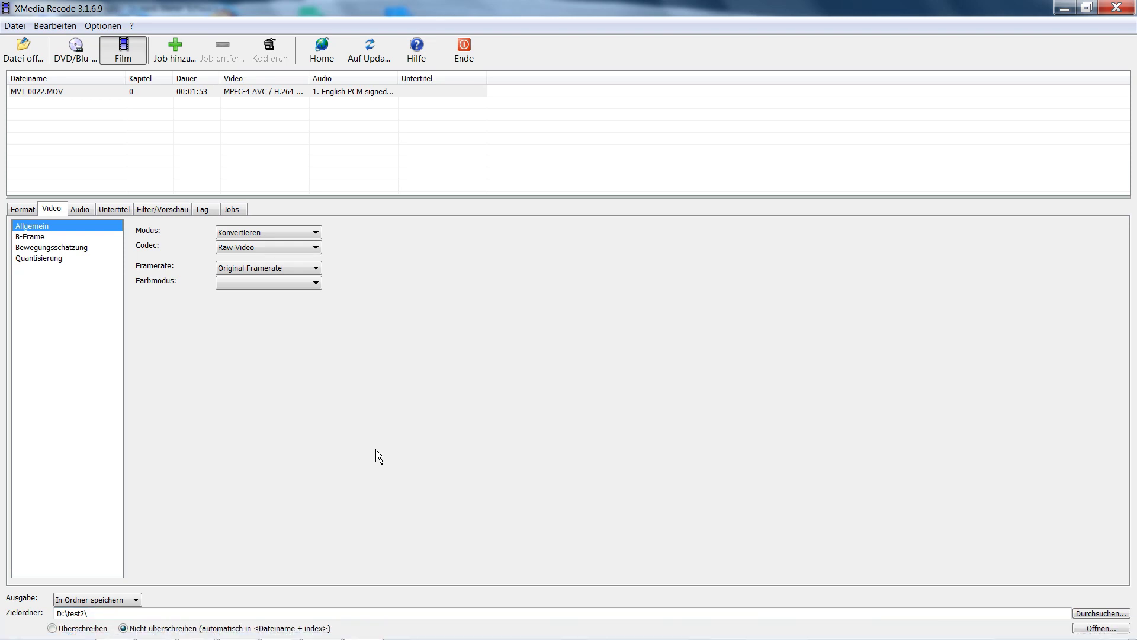
Add MVI_0022.MOV as a conversion job for AVI output to D:\test2 and show the job list.
left_click(148, 93)
left_click(184, 58)
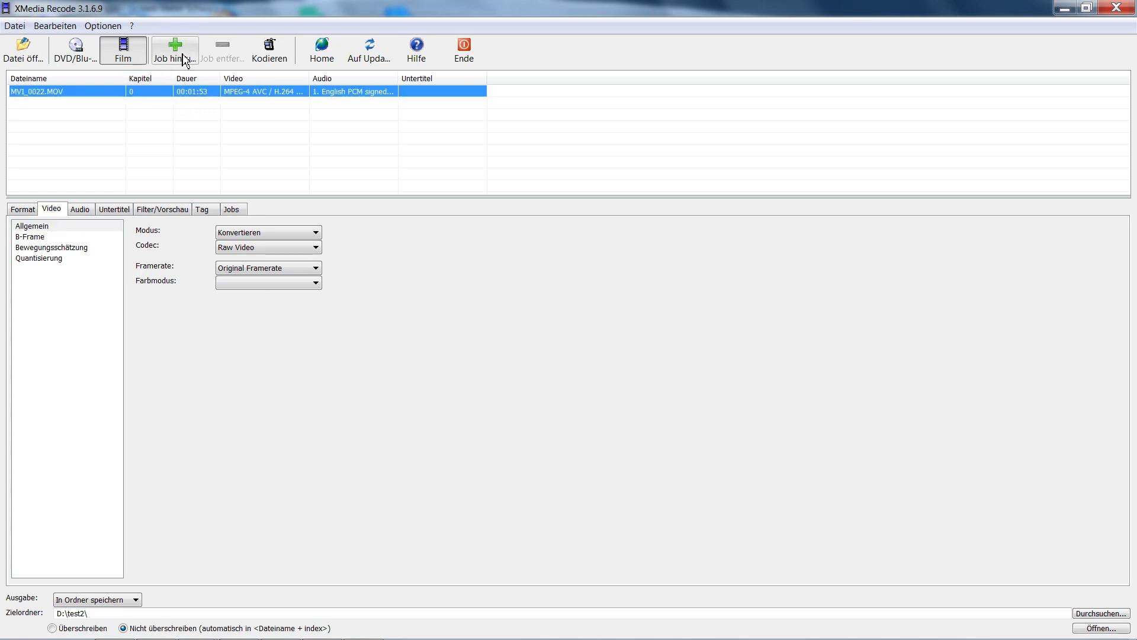
left_click(232, 211)
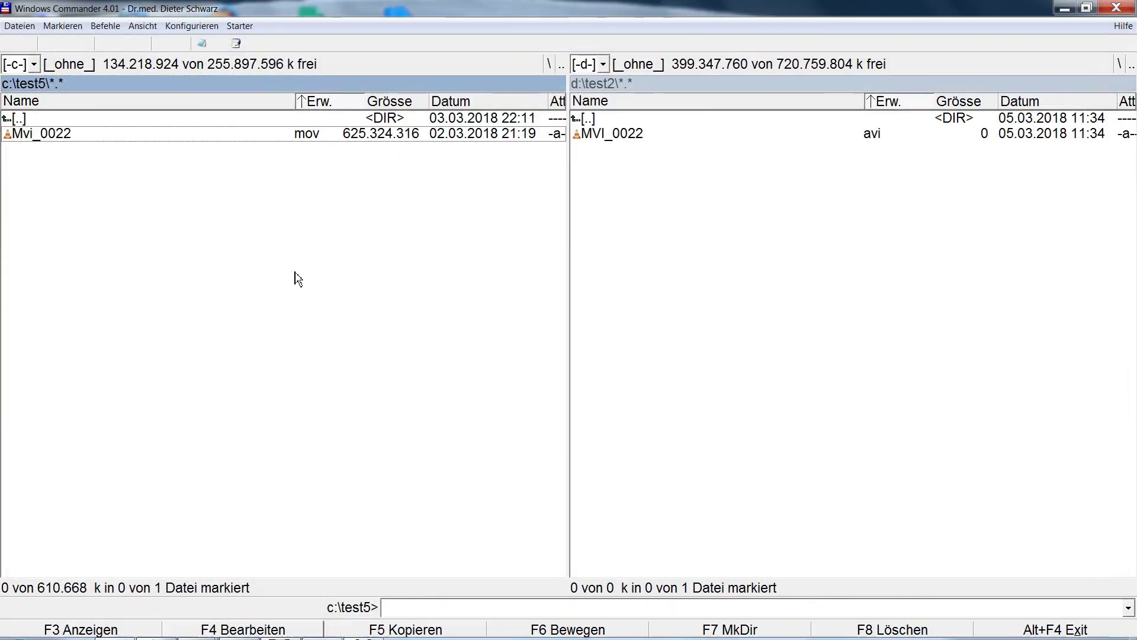
Check the encoding progress, play the converted MVI_0022.avi from d:\test2, and close the player.
left_click(363, 627)
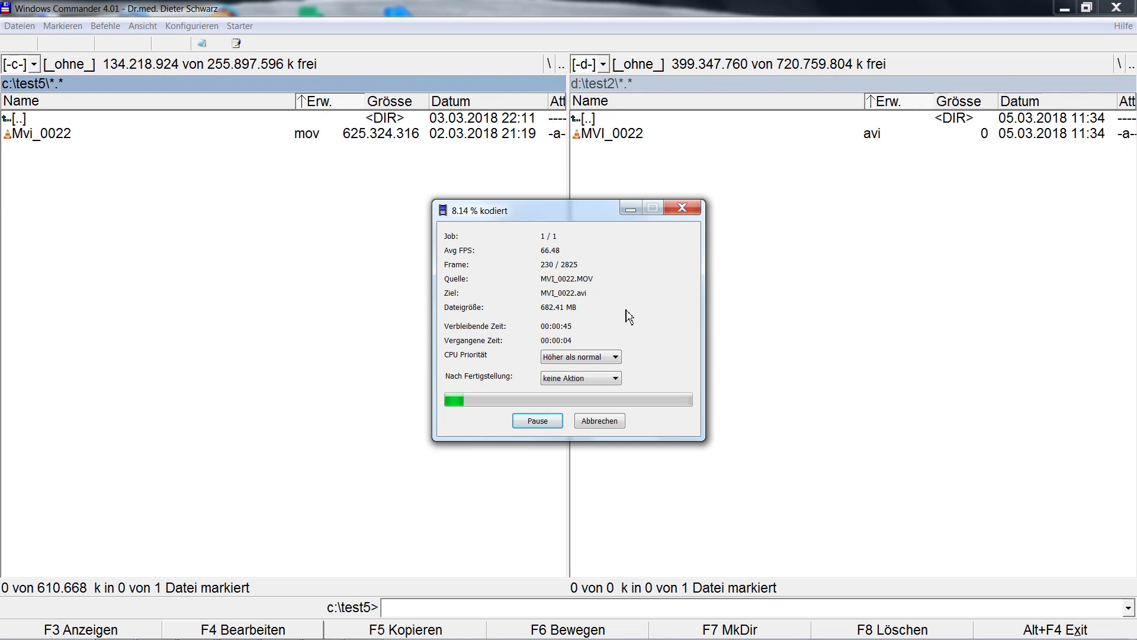
left_click(860, 282)
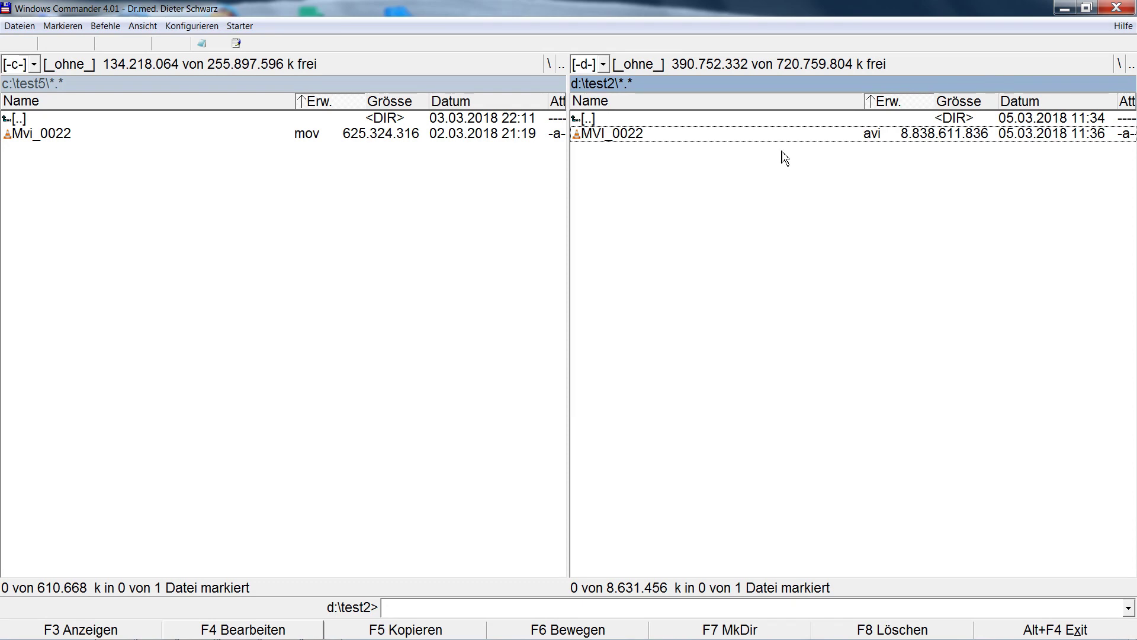
key("Return")
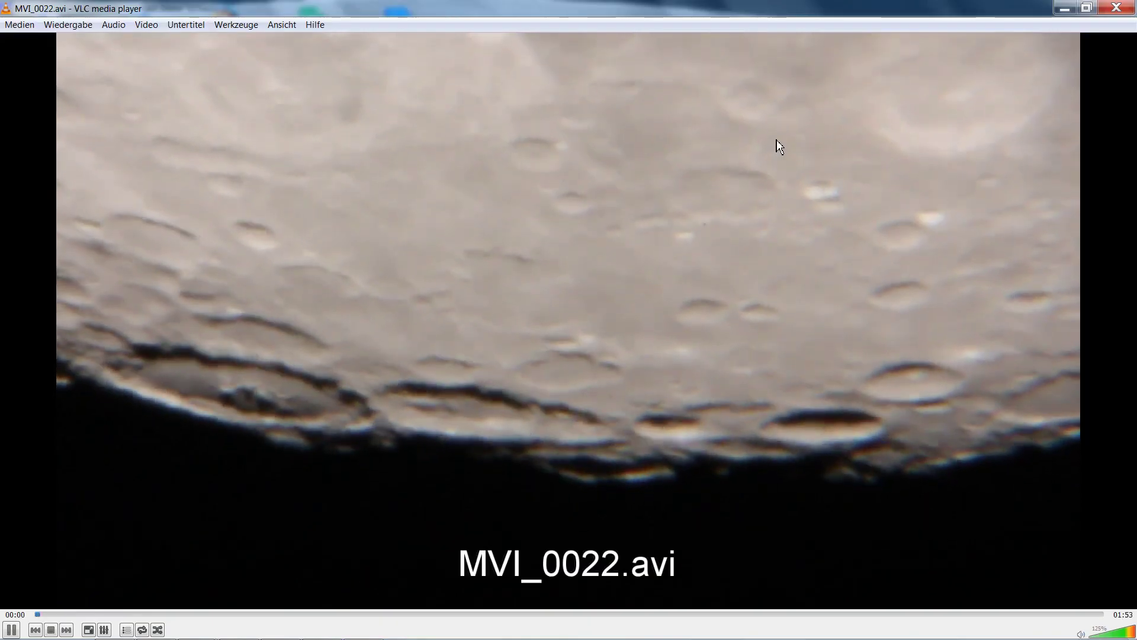
key("alt+F4")
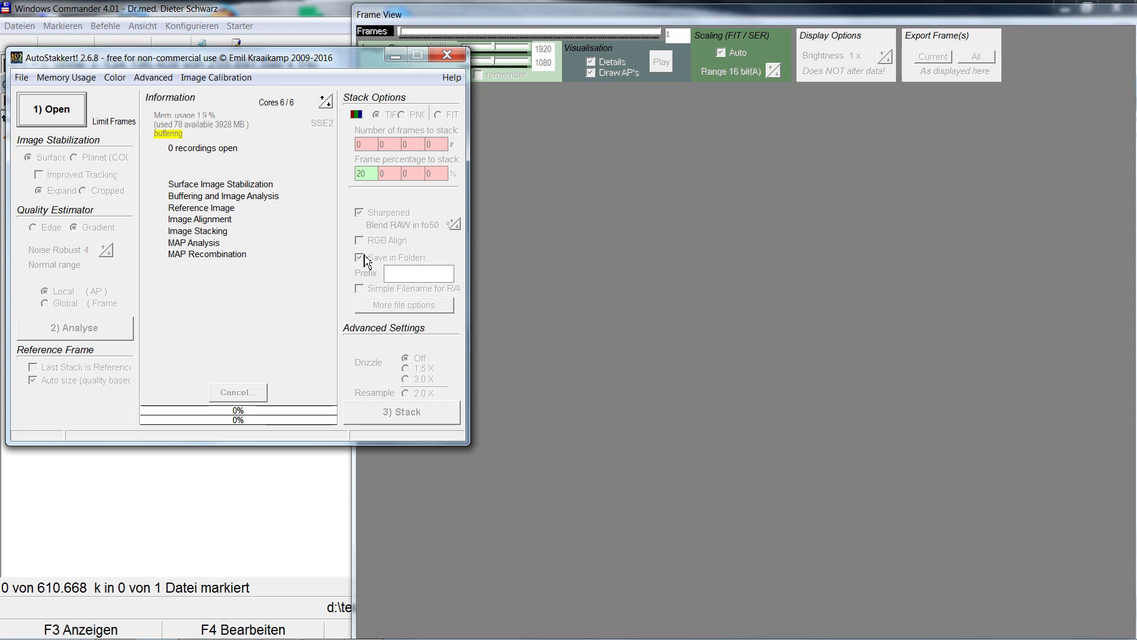
Open MVI_0022.avi in AutoStakkert and set the image stabilization anchor on the large crater at the lunar limb.
left_click(59, 120)
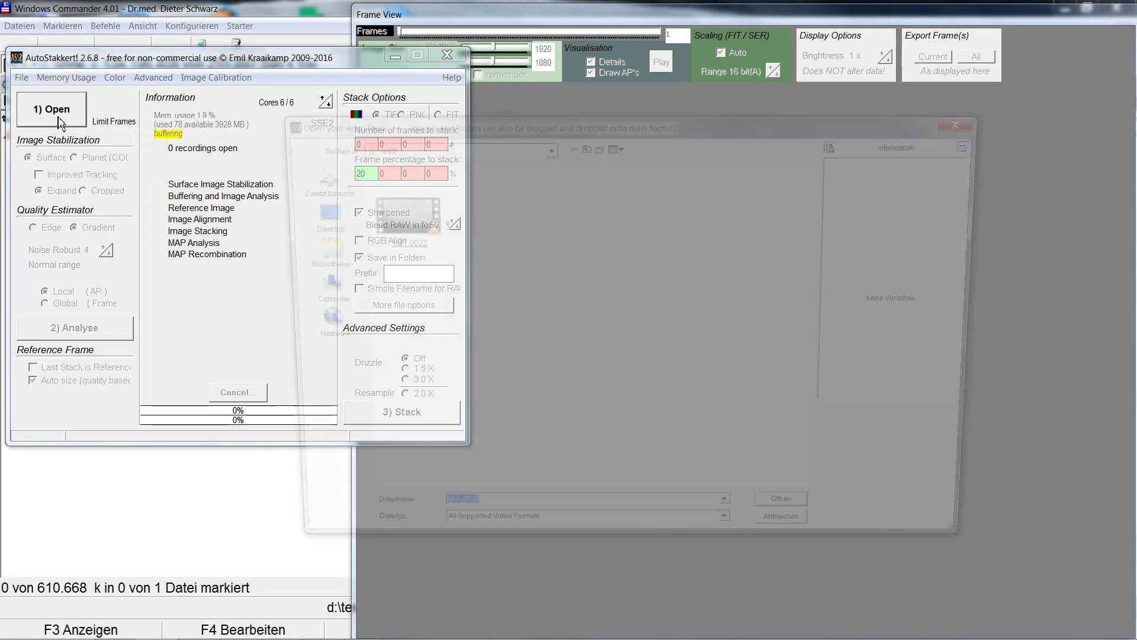
double_click(394, 216)
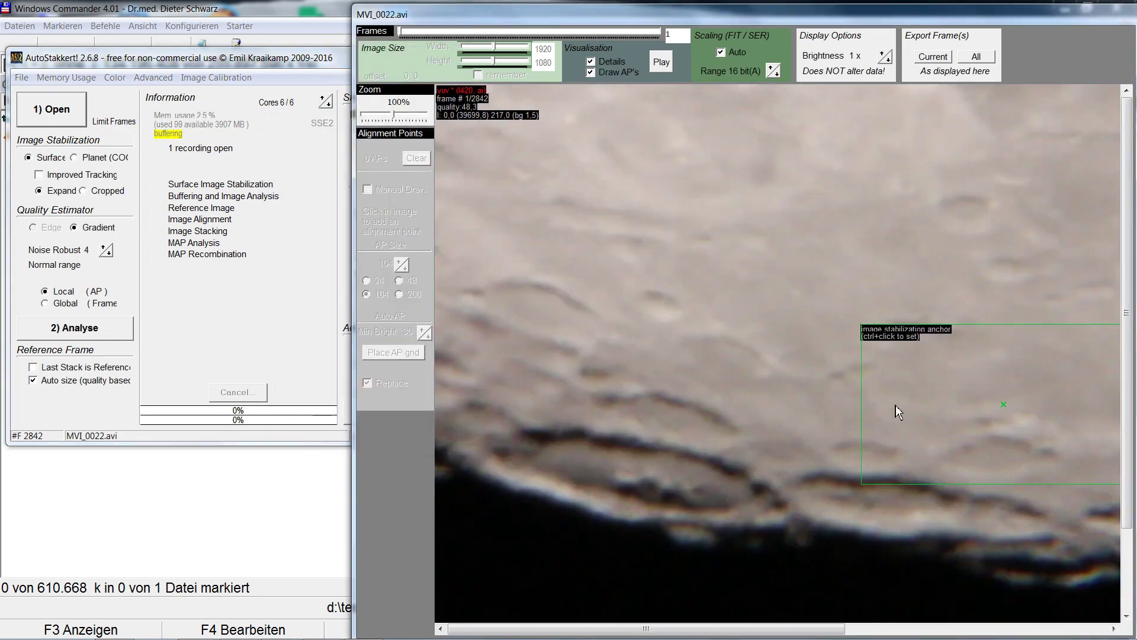
left_click(671, 482, "ctrl")
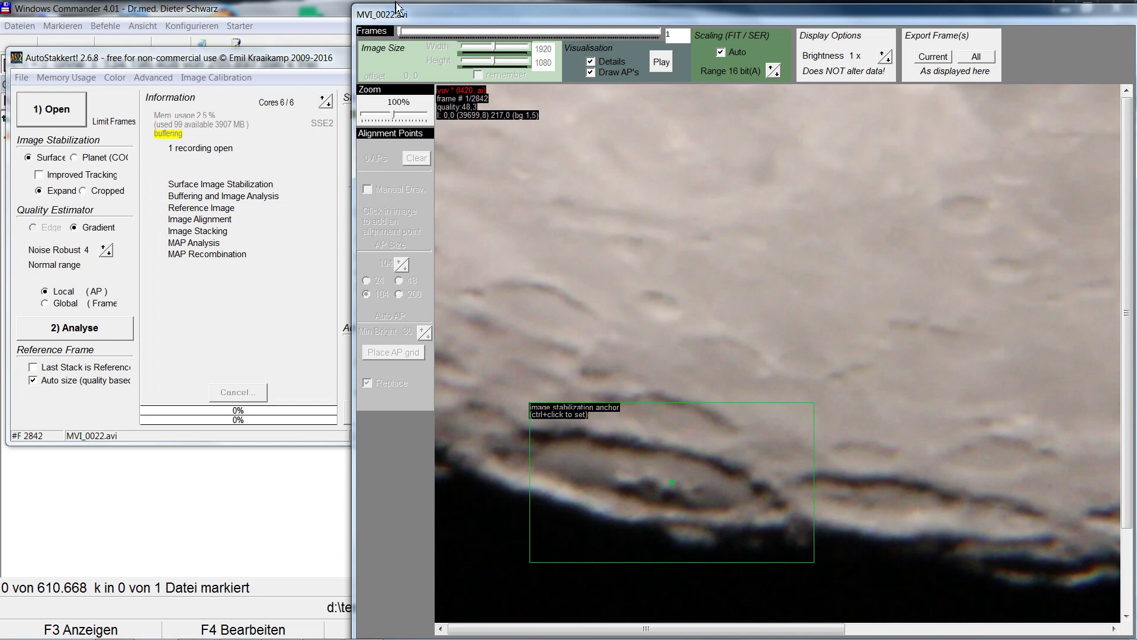
Analyse the frame quality of the opened recording using the anchor placed on the limb crater.
left_click(183, 68)
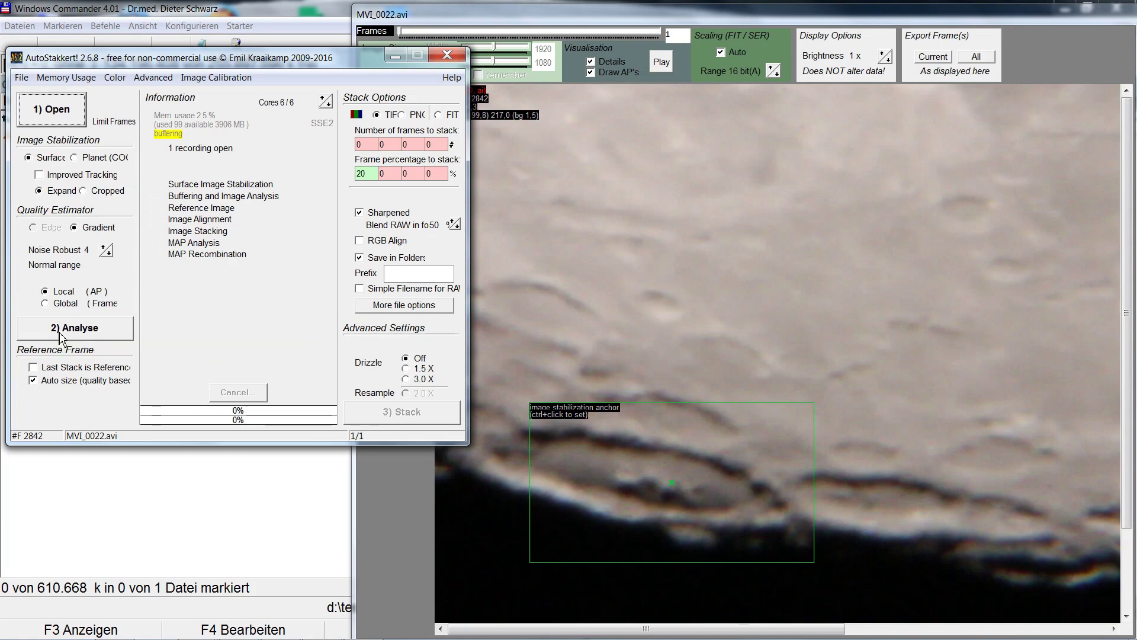
left_click(645, 501)
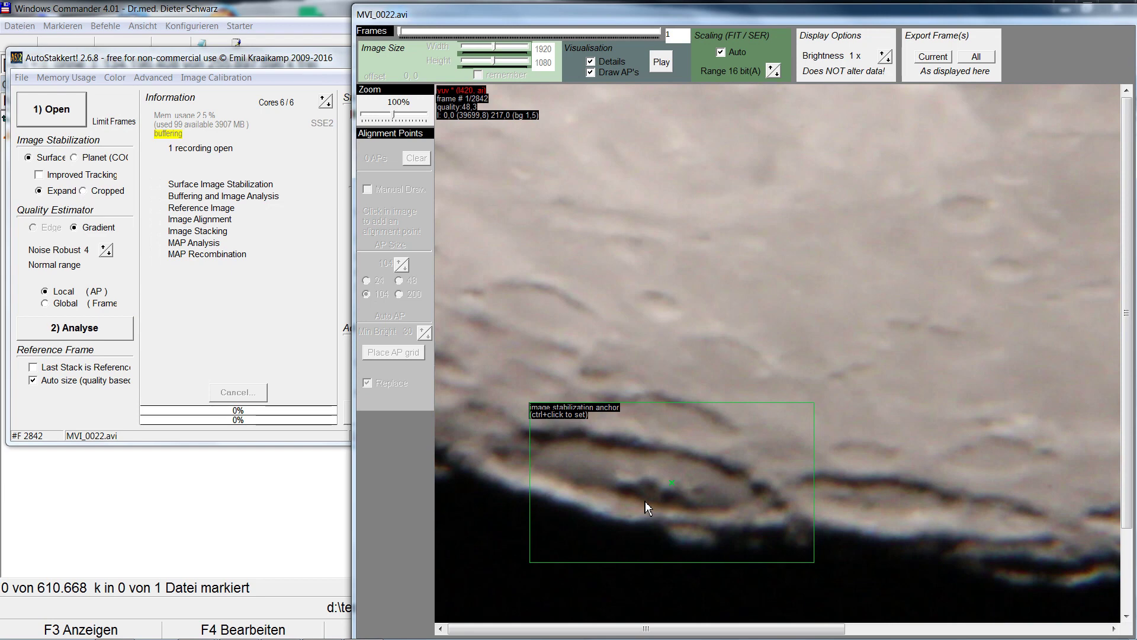
left_click(89, 342)
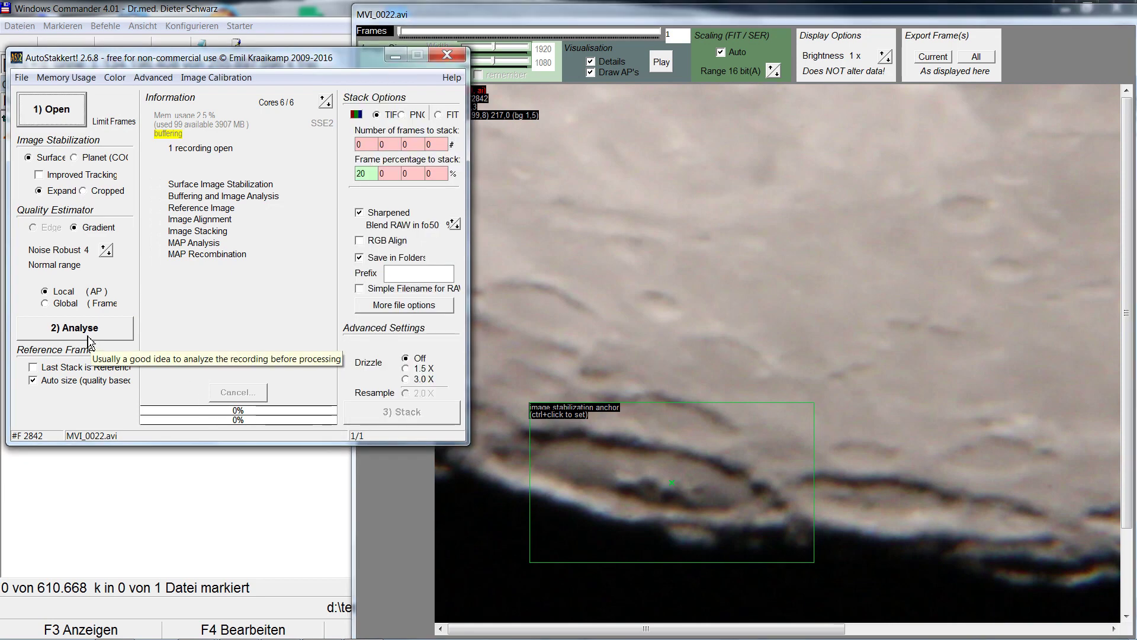
left_click(89, 341)
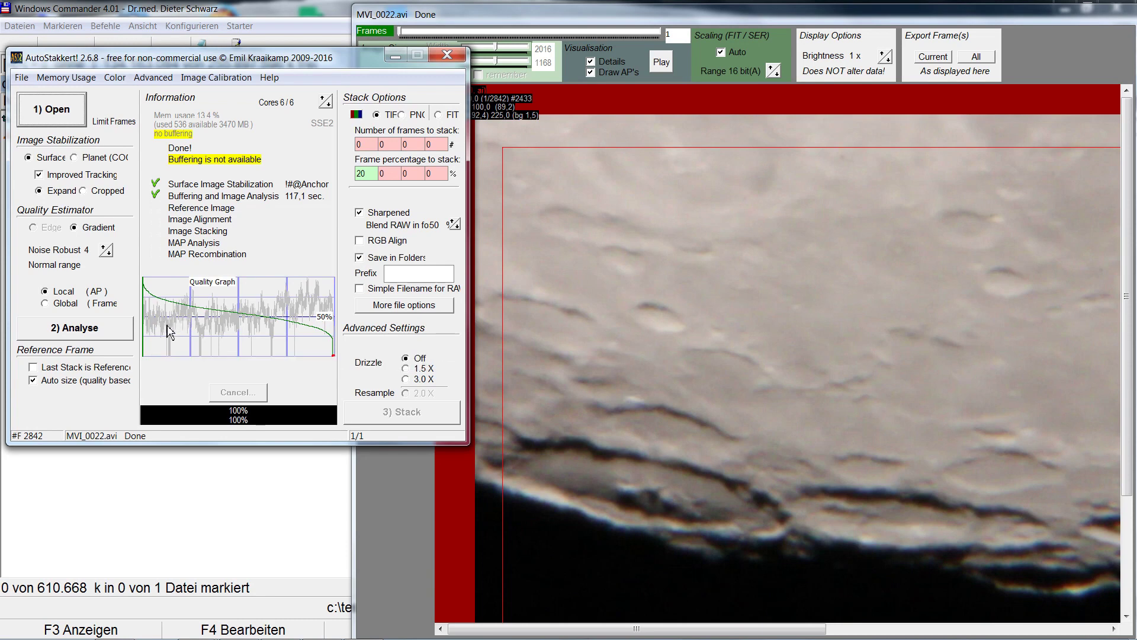
Browse the quality-sorted frames up to frame 572 and compare their sharpness against the quality graph.
left_click(531, 54)
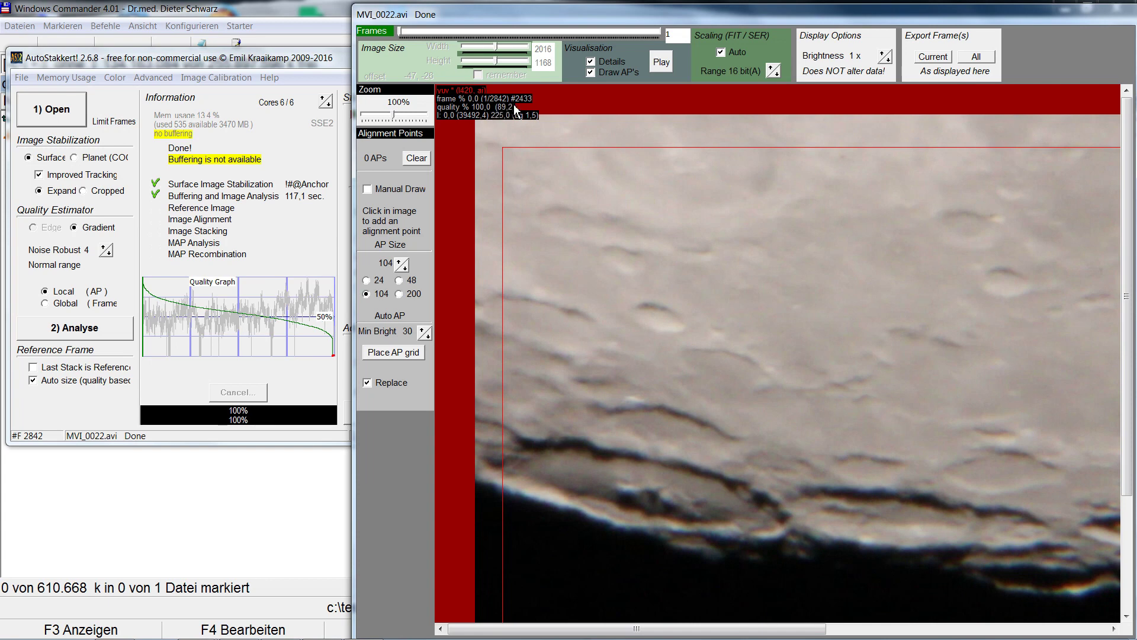
left_click(271, 66)
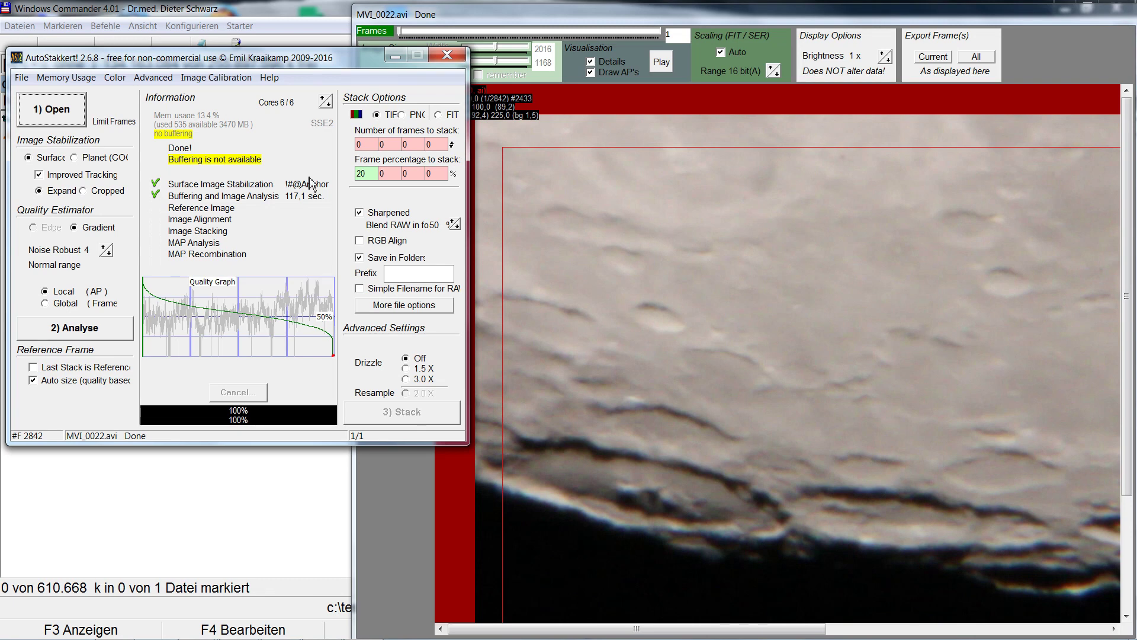
left_click(453, 24)
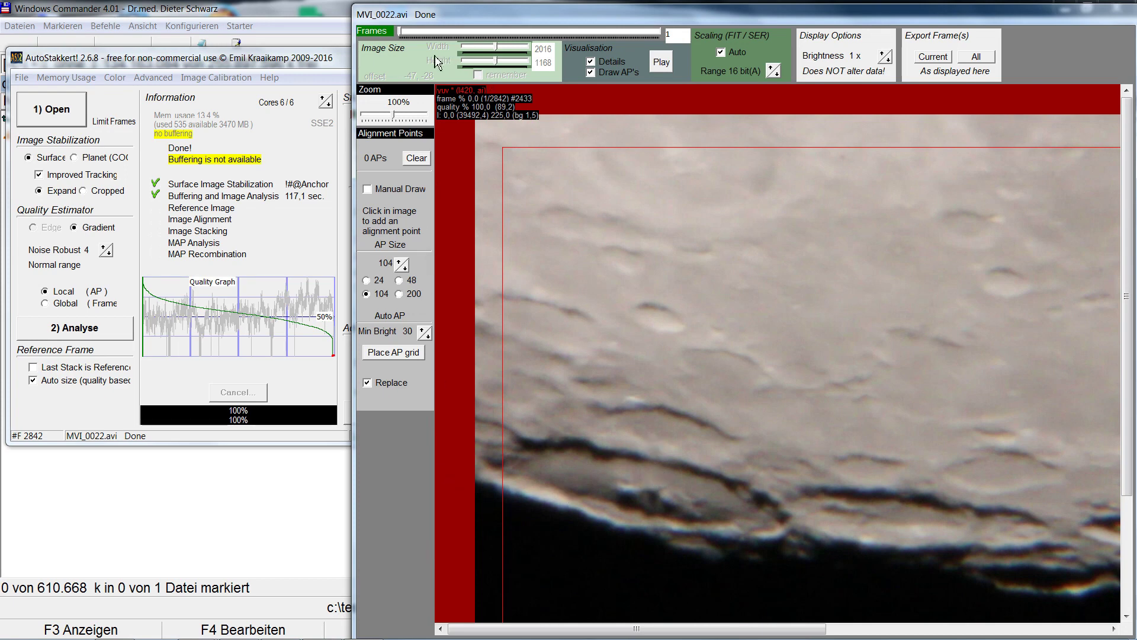
left_click_drag(403, 35, 450, 40)
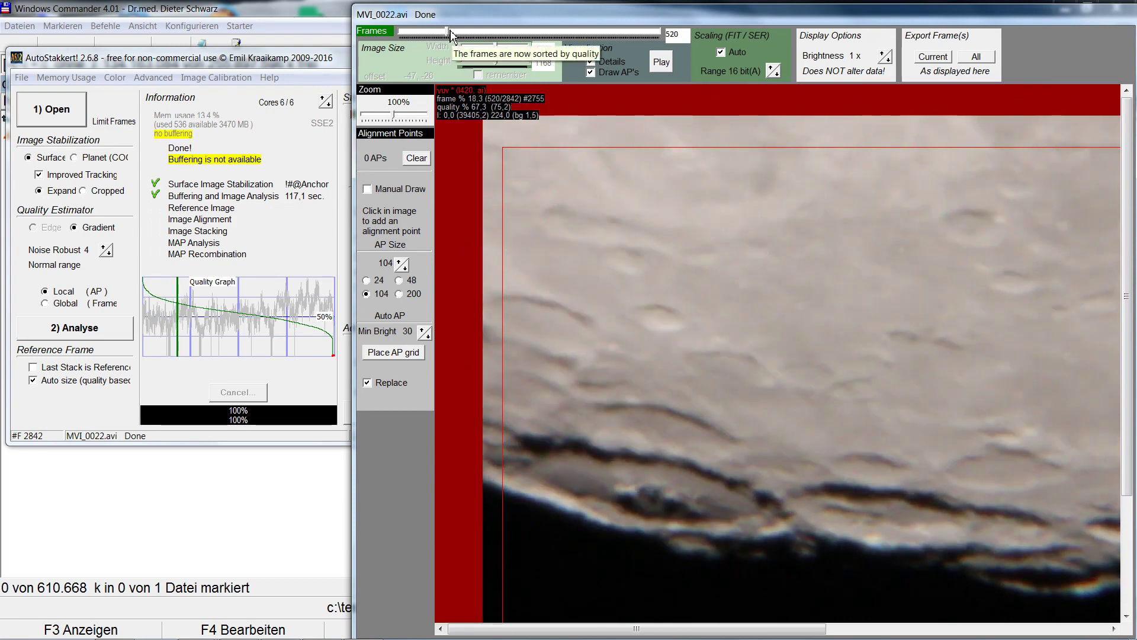
left_click_drag(450, 38, 458, 38)
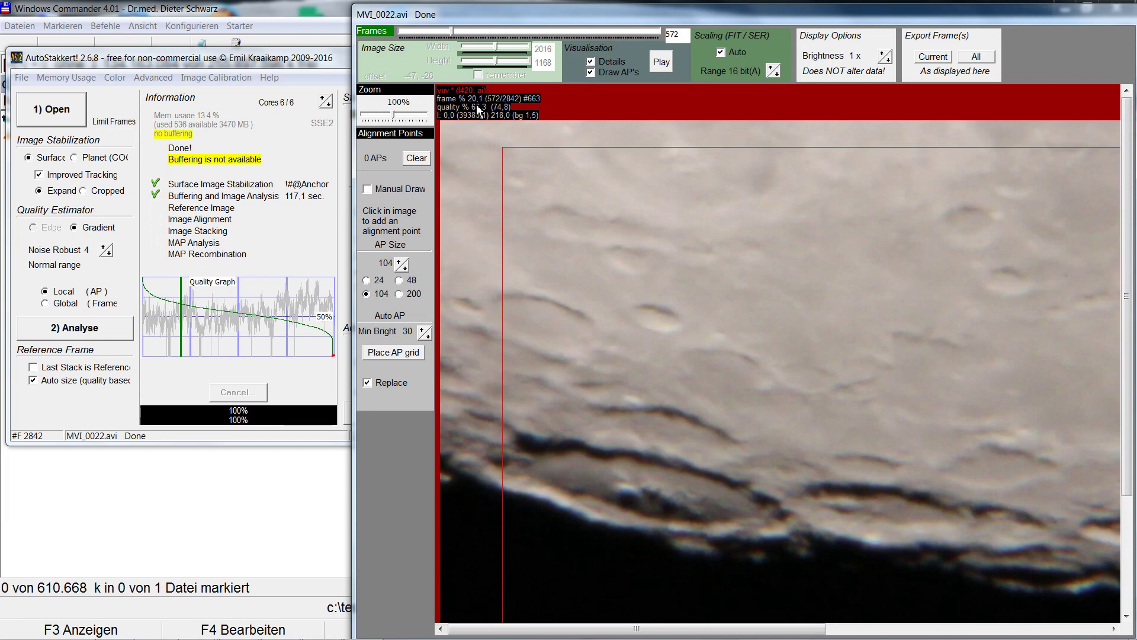
left_click(171, 327)
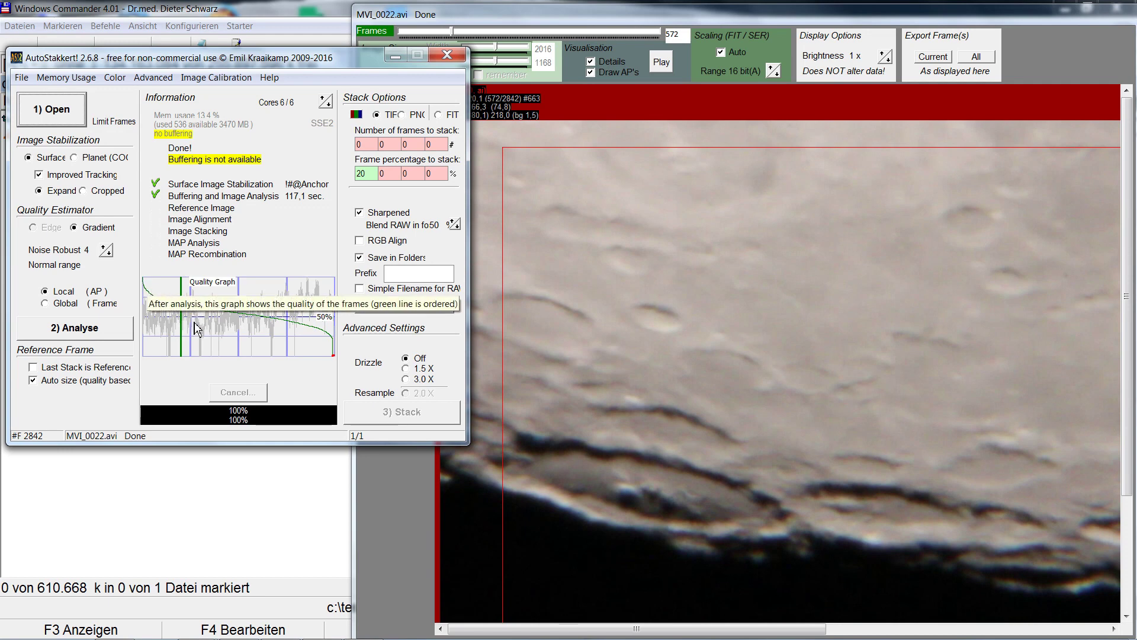
left_click(557, 27)
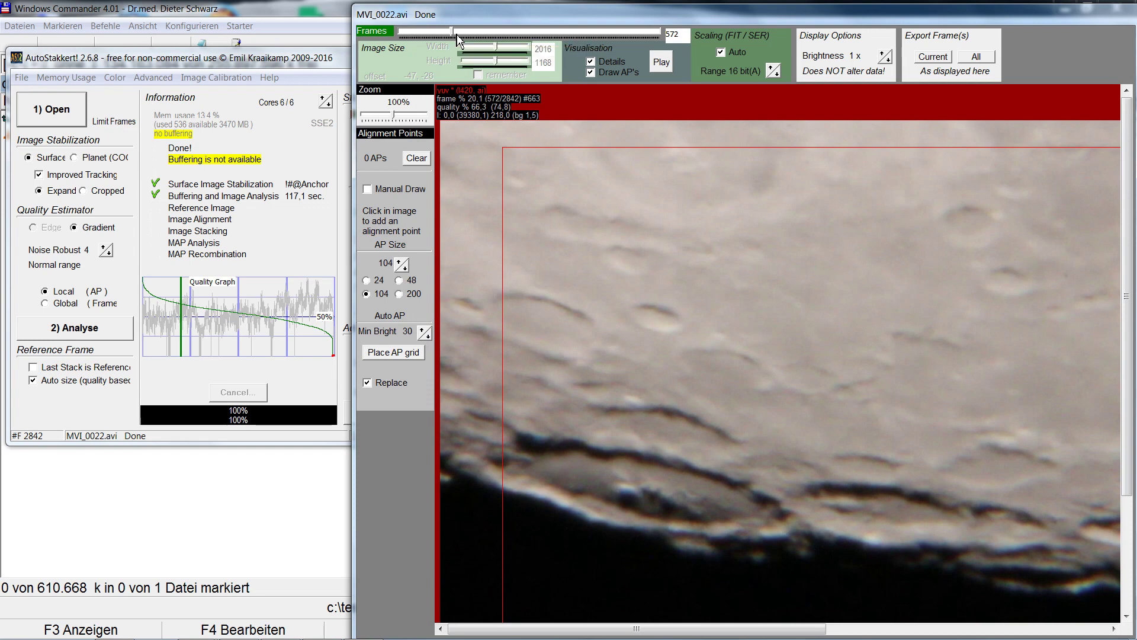
Place an automatic grid of size-104 alignment points over the Moon and stack the best 20% of frames.
left_click(394, 352)
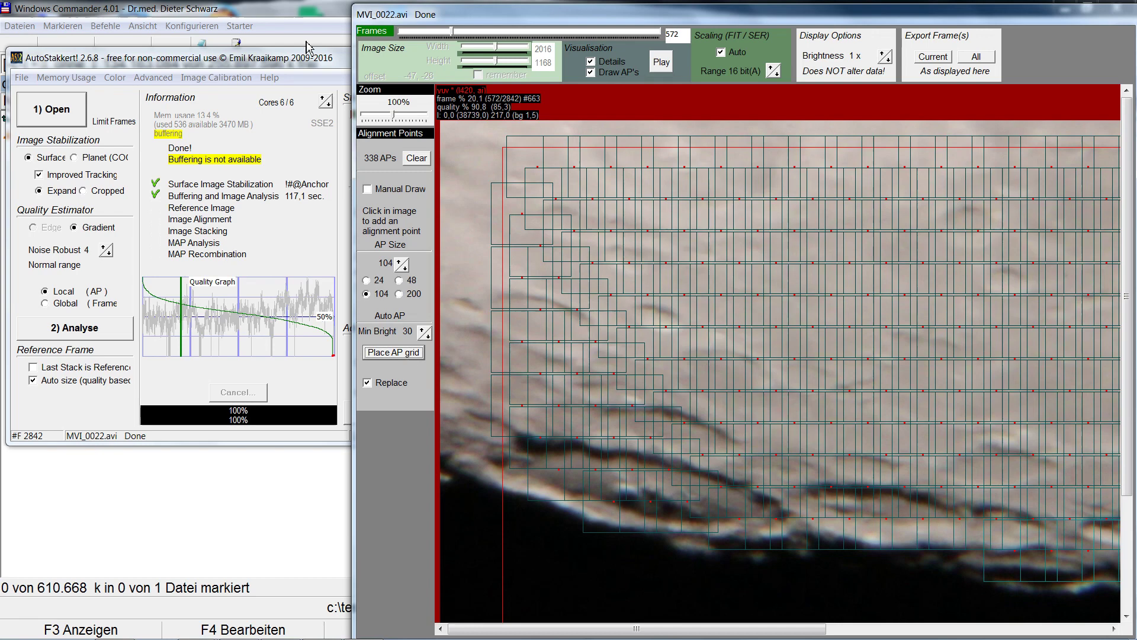
left_click(312, 64)
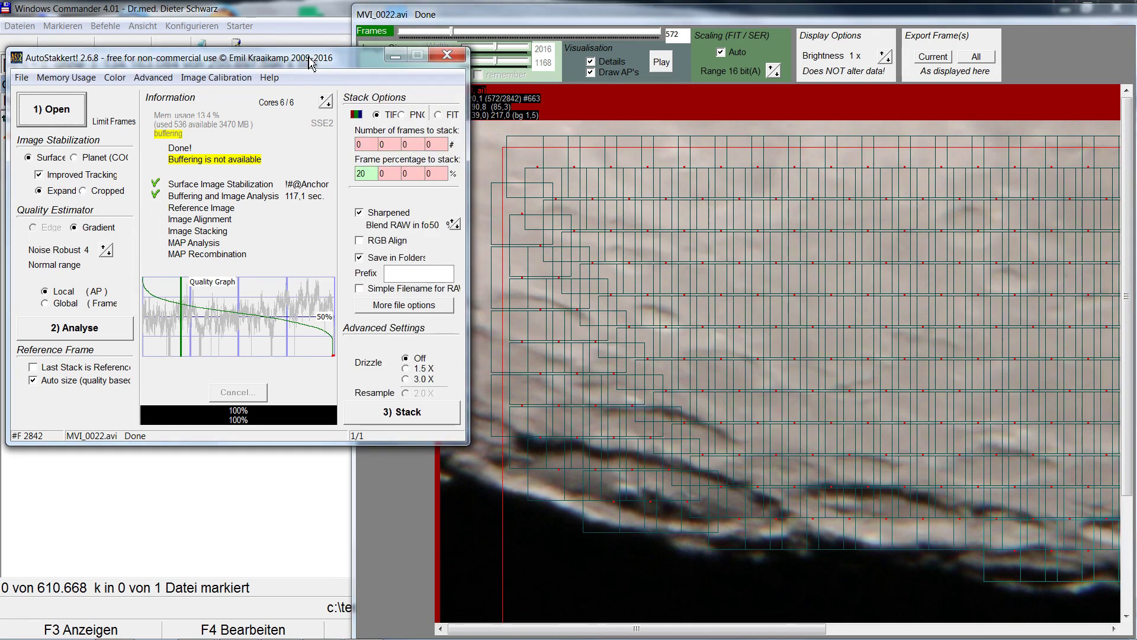
left_click(389, 413)
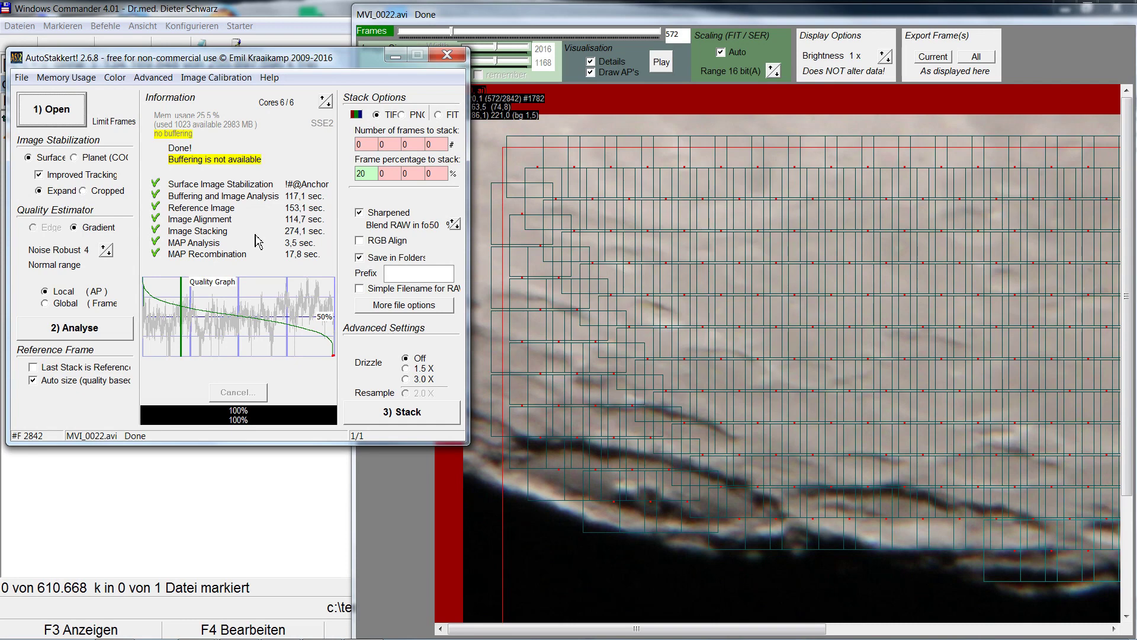
Open the stacked TIFs in d:\test2\AS_p20 in the Windows photo viewer and compare MVI_0022_g4_ap338 with its sharpened conv version.
left_click(250, 465)
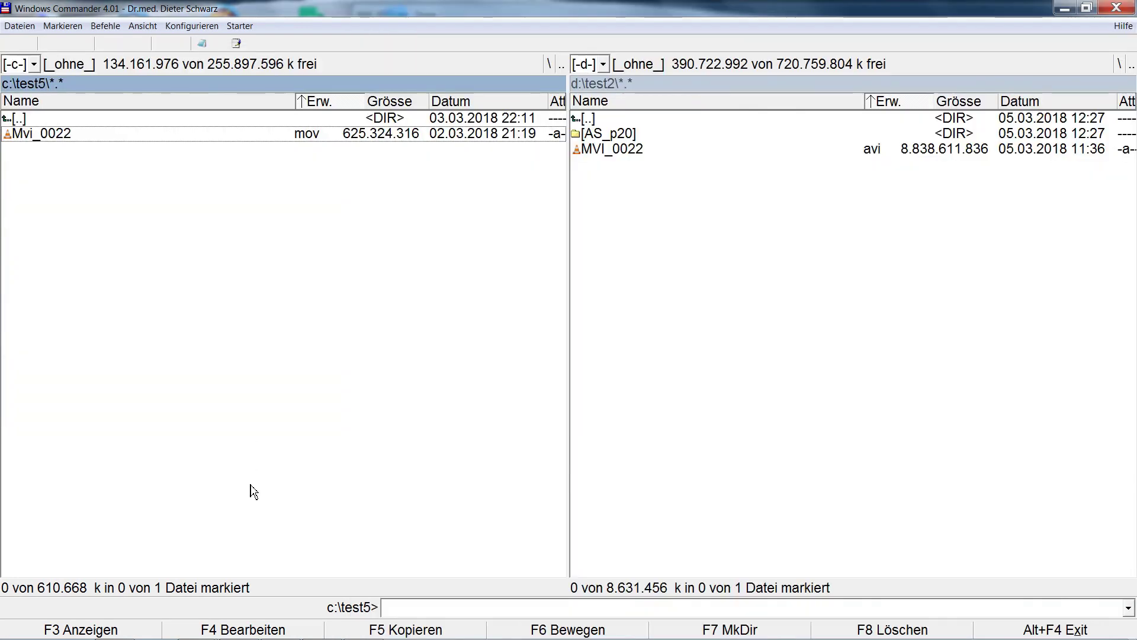
double_click(647, 137)
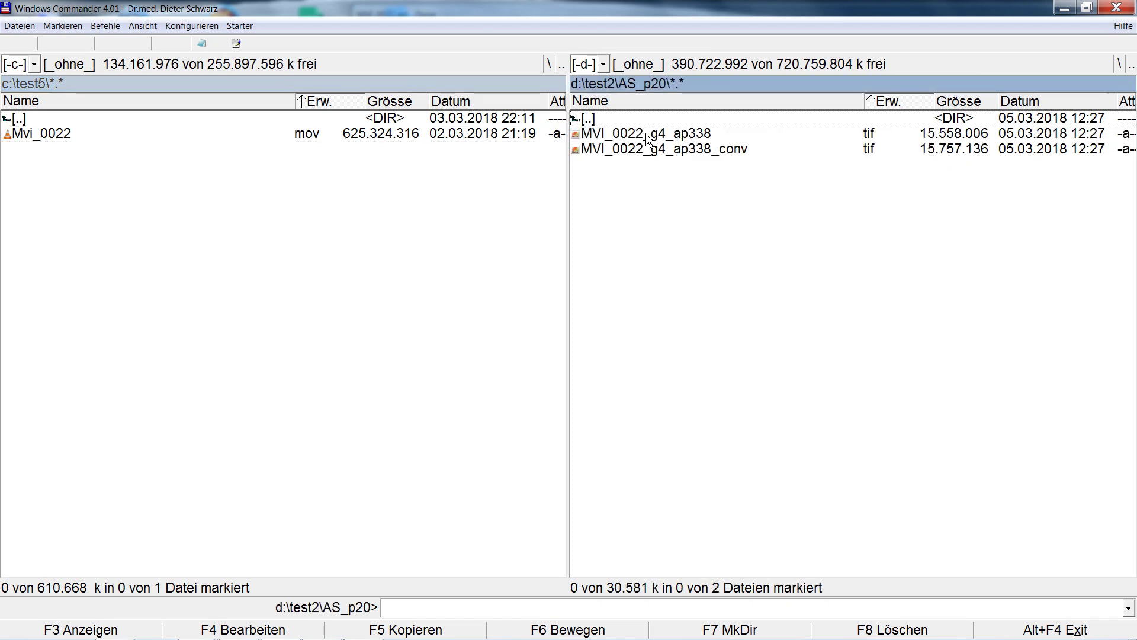
left_click(647, 137)
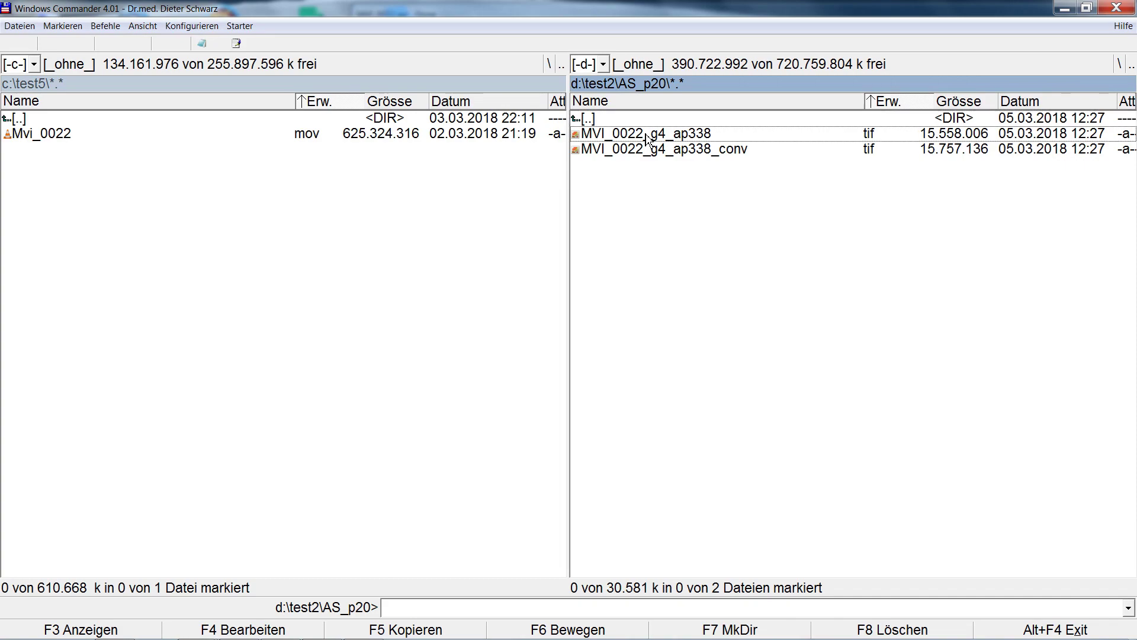
double_click(647, 138)
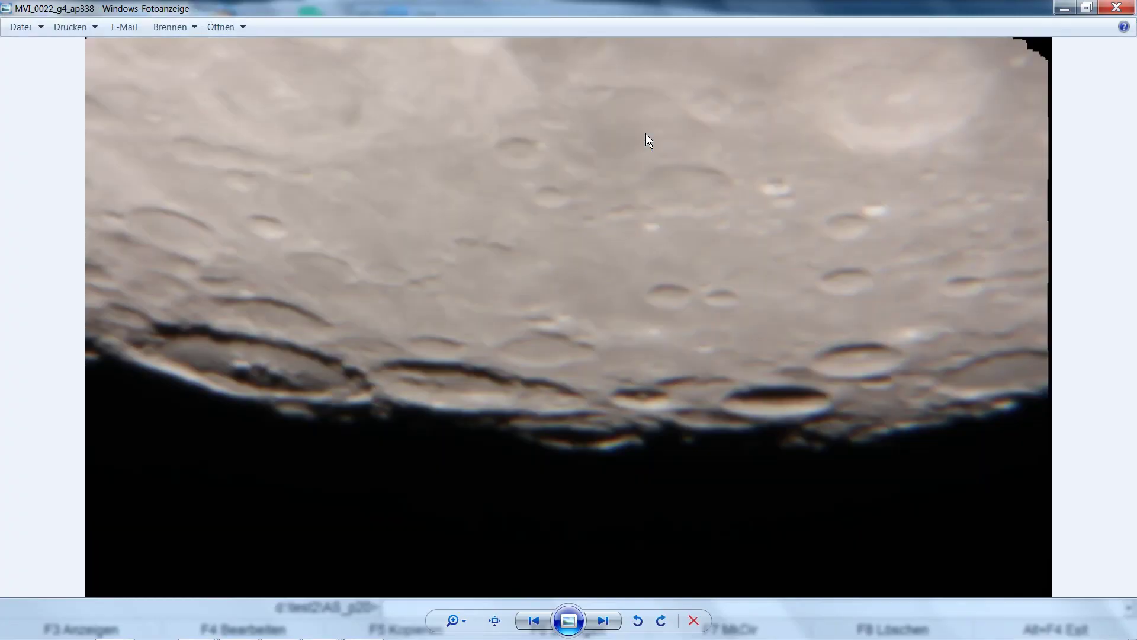
left_click(603, 621)
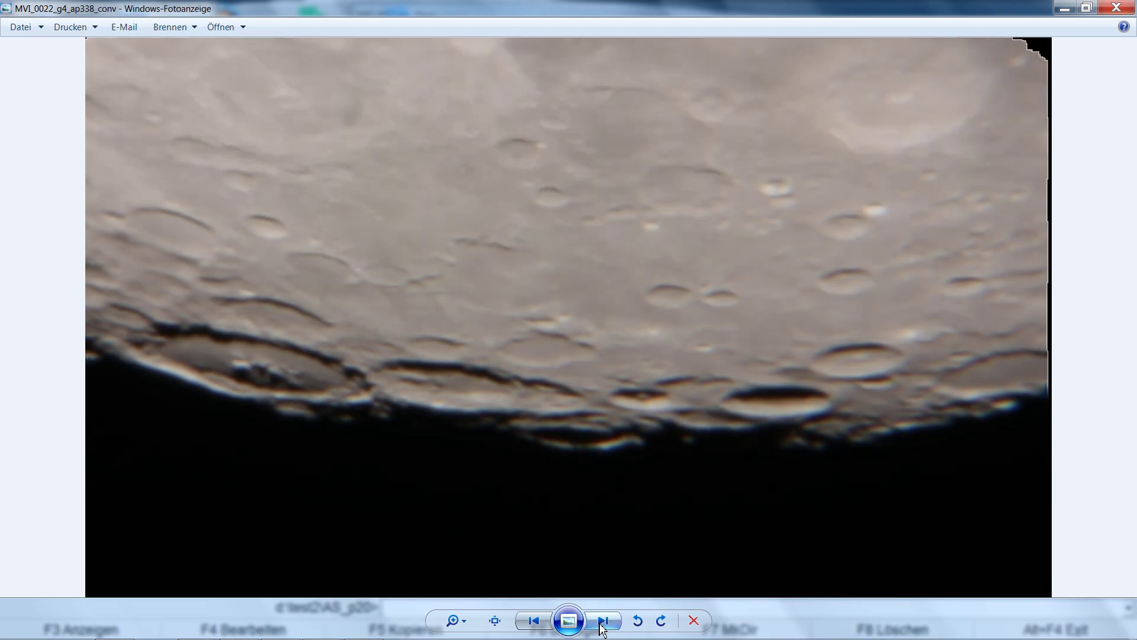
left_click(602, 622)
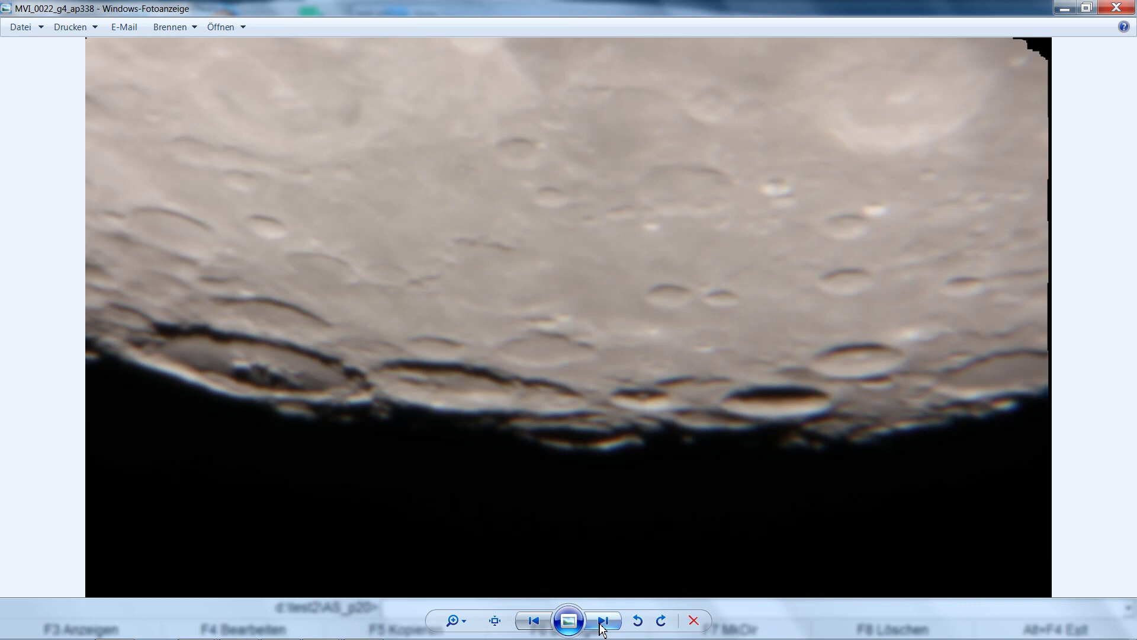
left_click(602, 621)
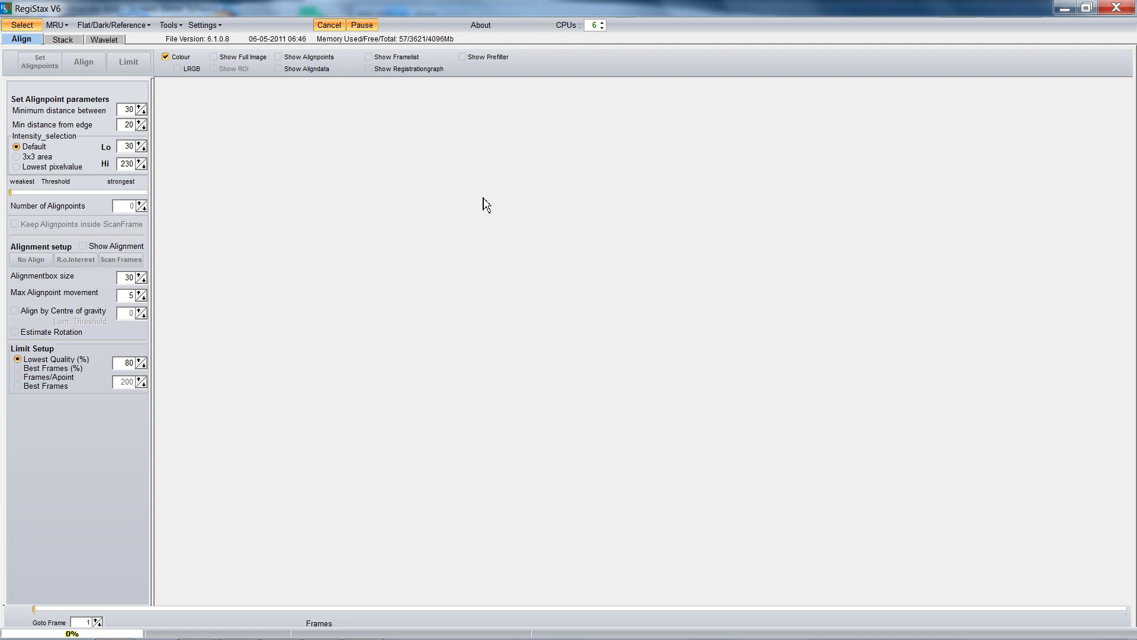
Open MVI_0022_g4_ap338_conv.tif from AS_p20 in RegiStax and enable linked wavelets.
left_click(19, 30)
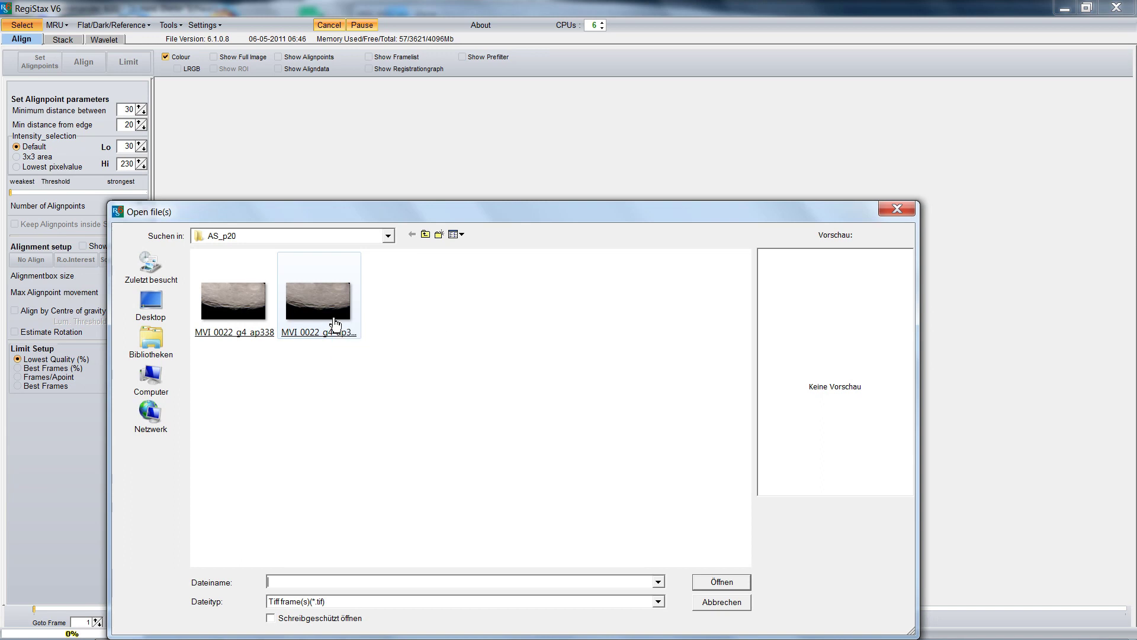
double_click(334, 323)
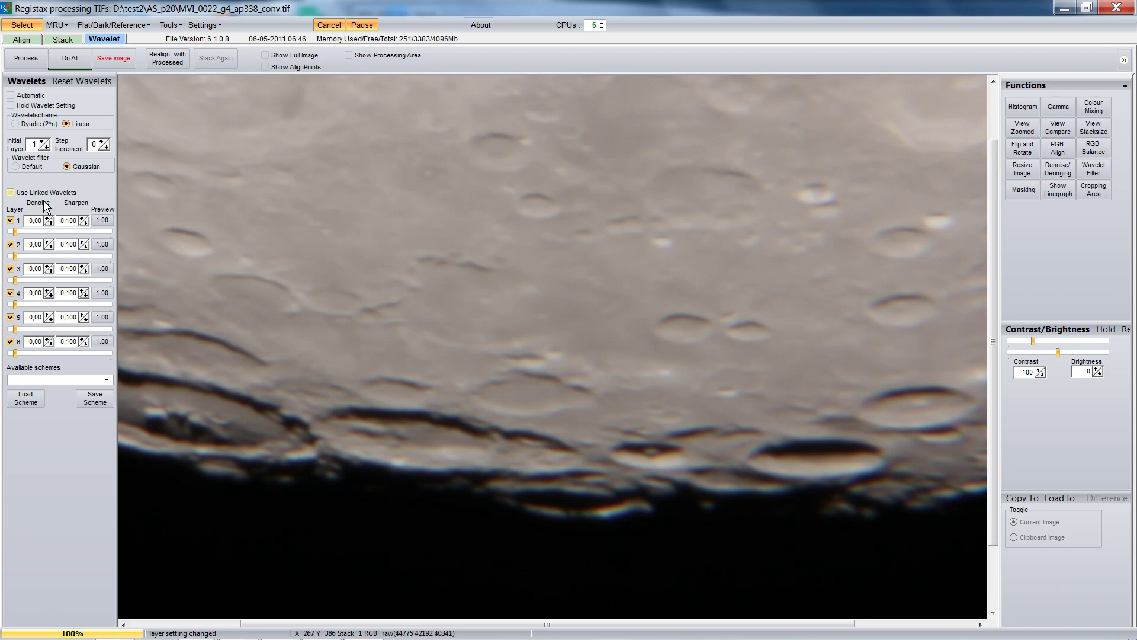
left_click(11, 193)
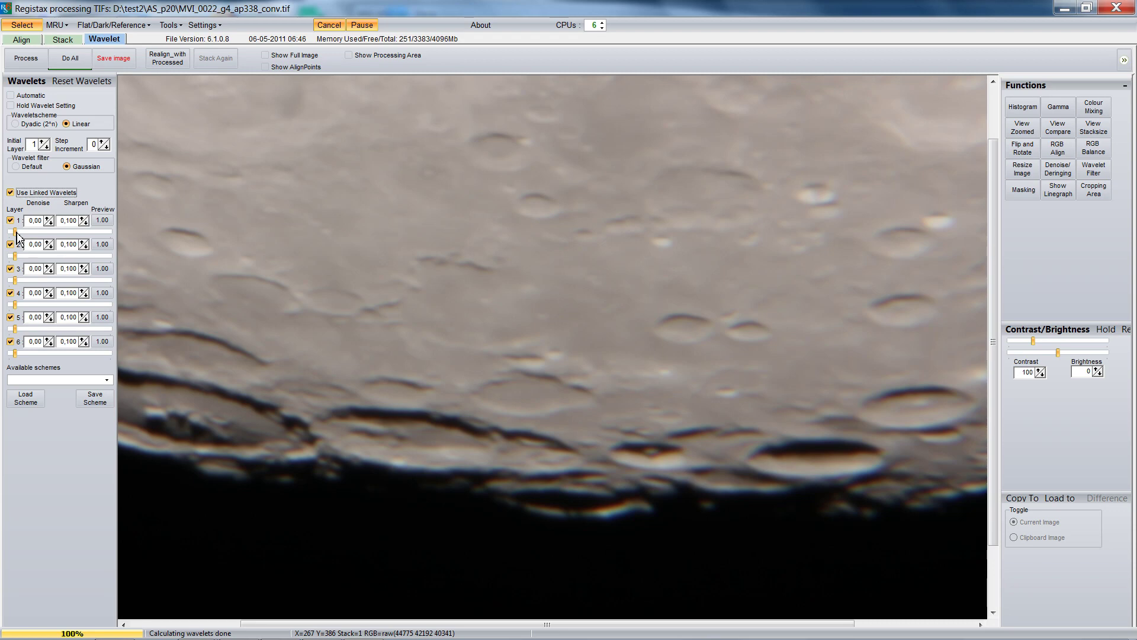
Sharpen the image with wavelet layer 1 at 50.3, layer 2 at 25.7 and layer 3 at 4.8.
left_click_drag(18, 236, 64, 243)
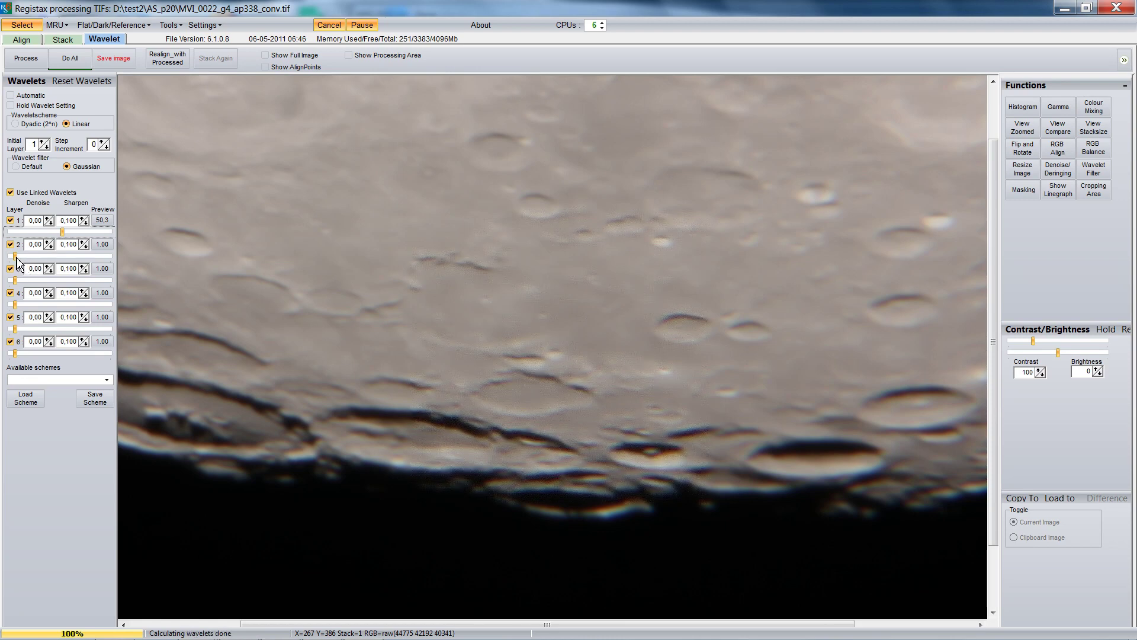
left_click_drag(15, 255, 39, 256)
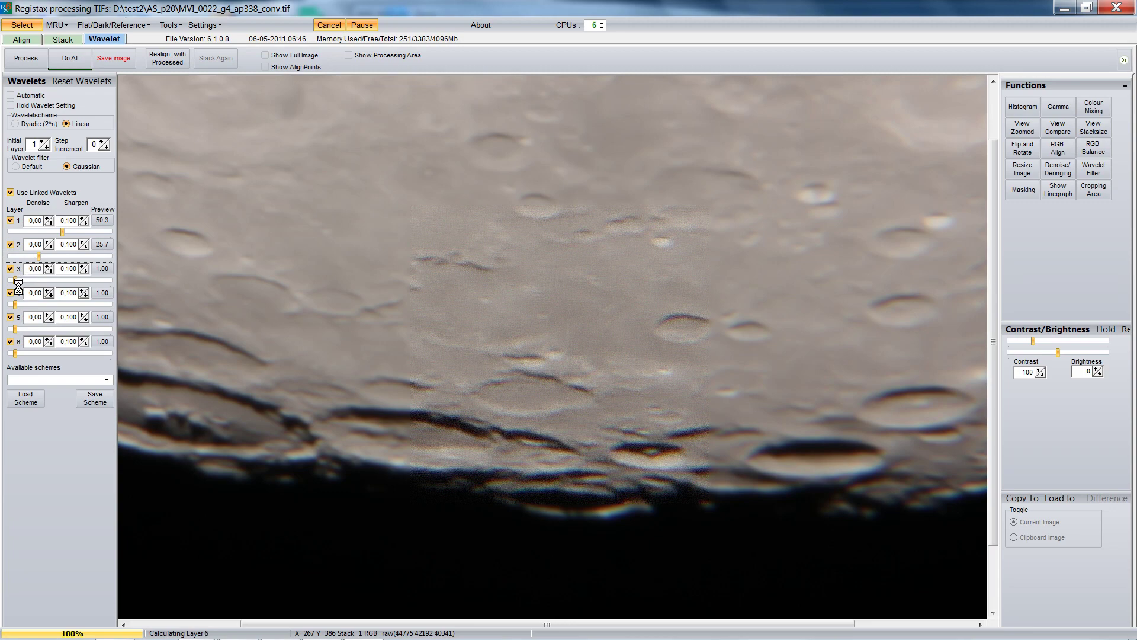
left_click_drag(16, 280, 18, 279)
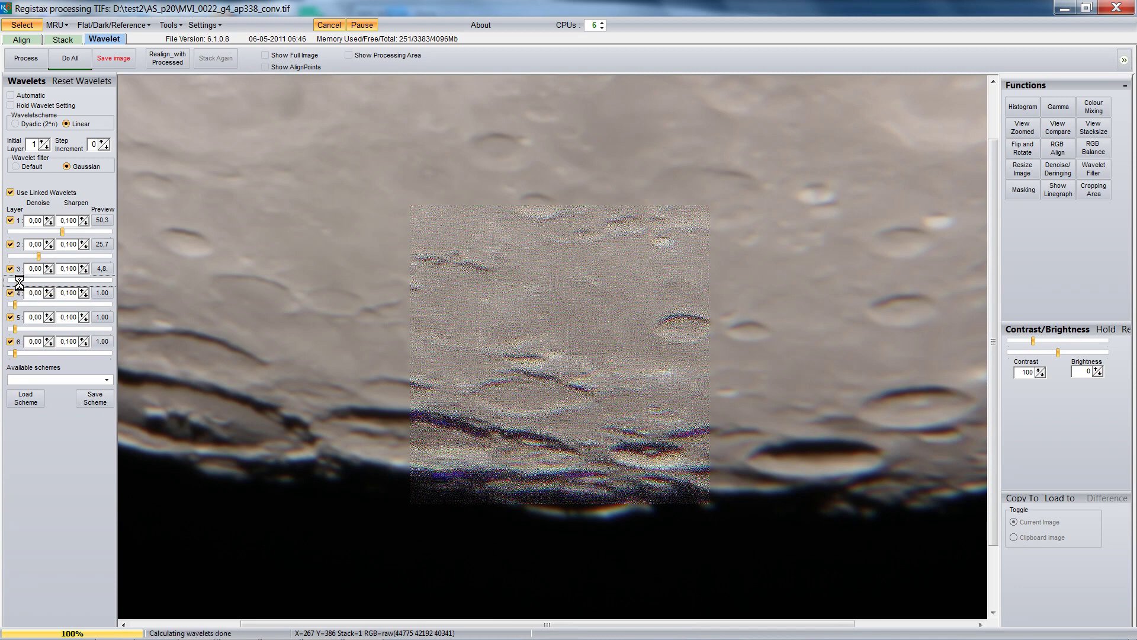
With a zoomed view open, set wavelet layer 1 denoise to 0.35 and apply the wavelets to the whole image.
left_click(1028, 134)
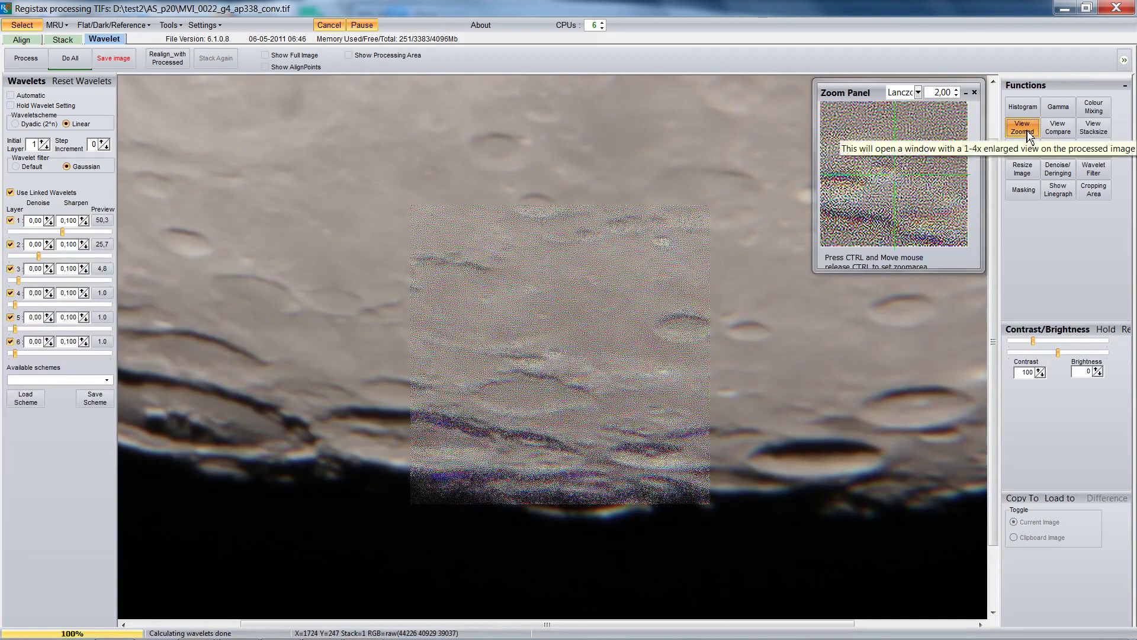
mouse_move(874, 95)
left_mouse_down()
mouse_move(865, 233)
mouse_move(868, 104)
left_mouse_up()
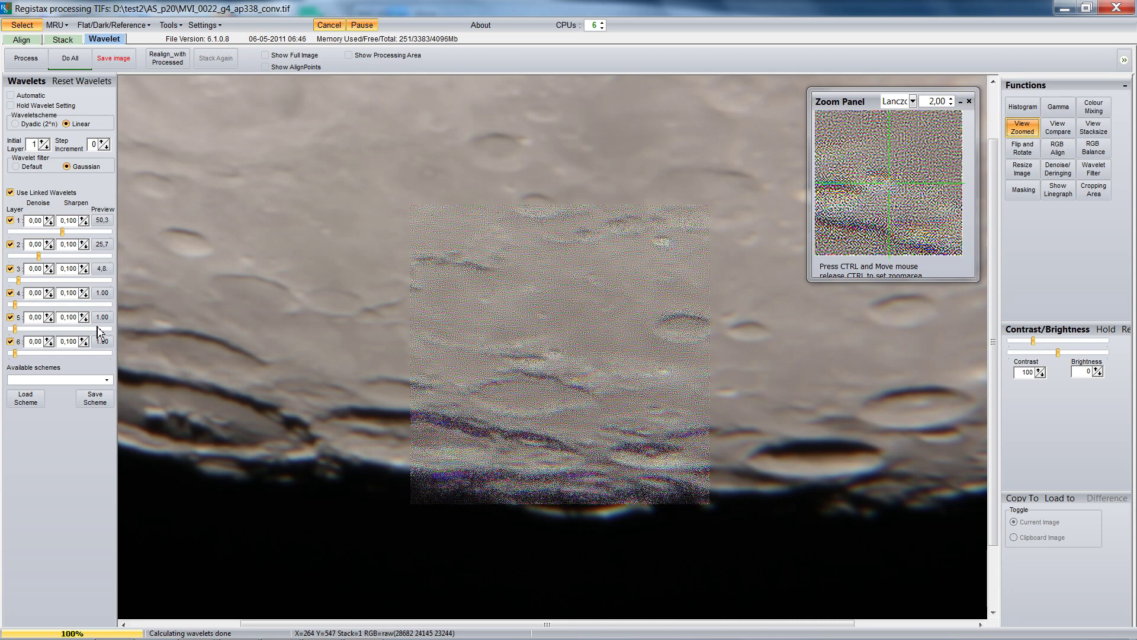
left_click(48, 223)
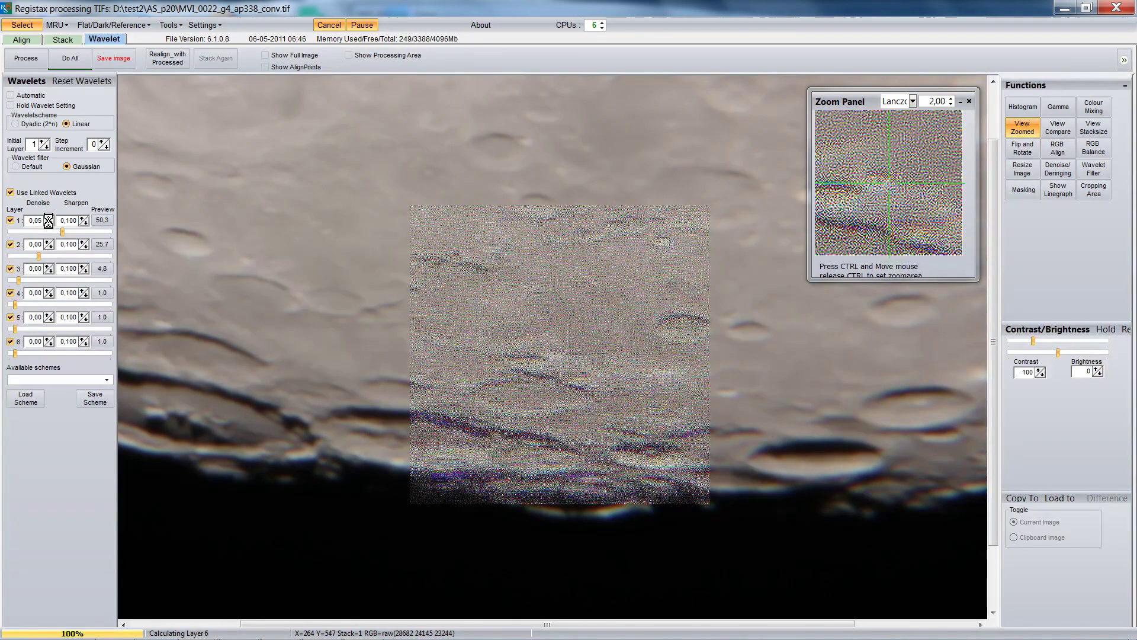
left_click(49, 220)
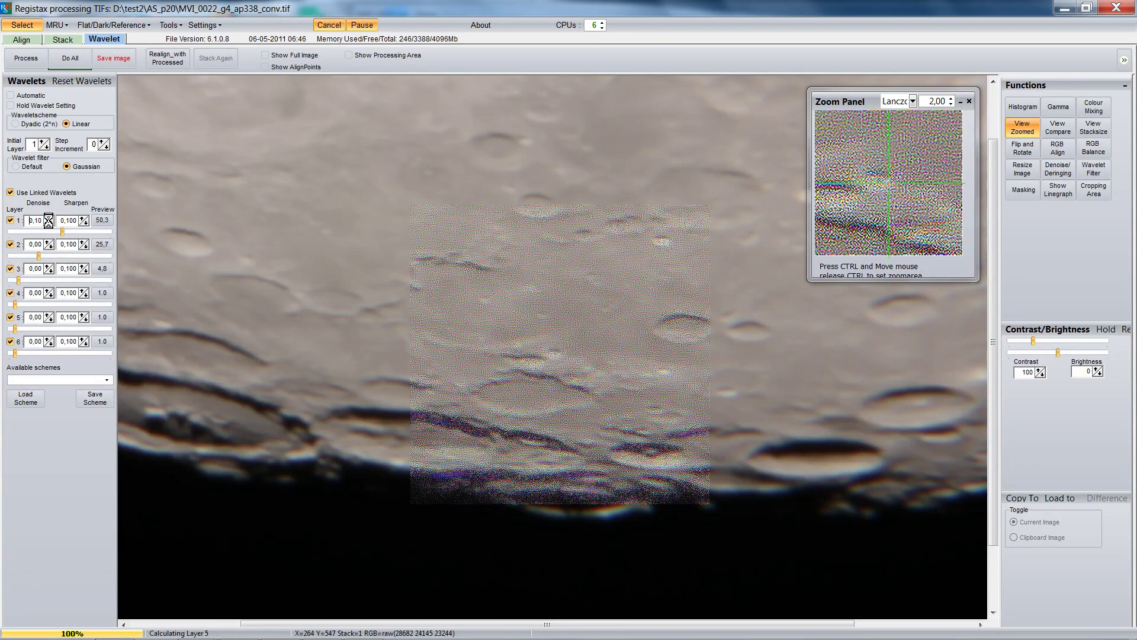
left_click(49, 218)
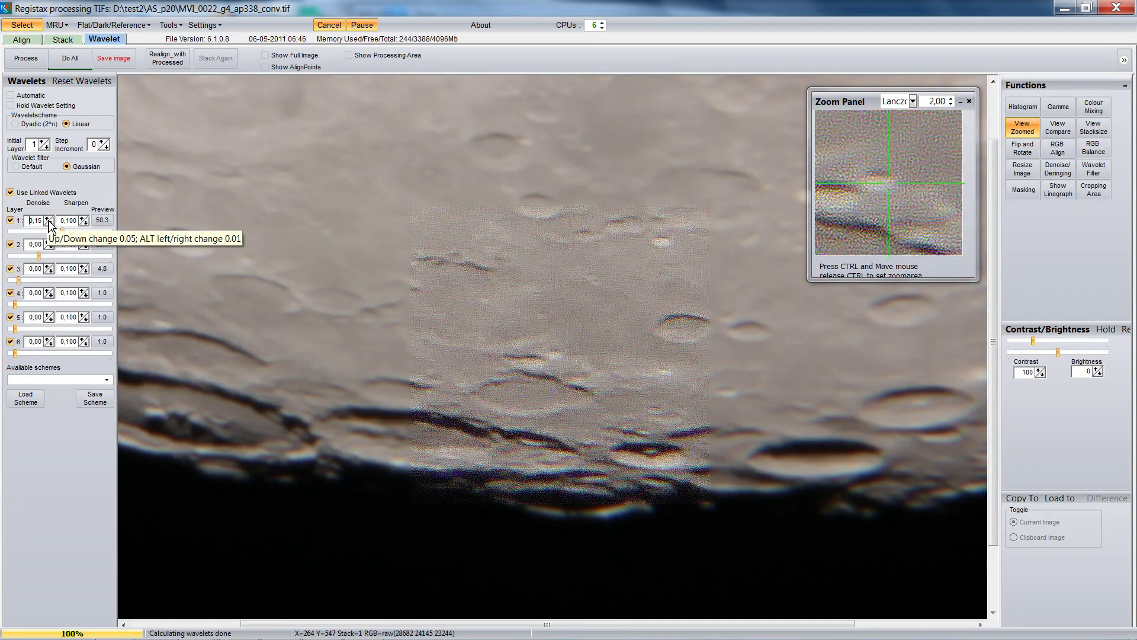
left_click(49, 221)
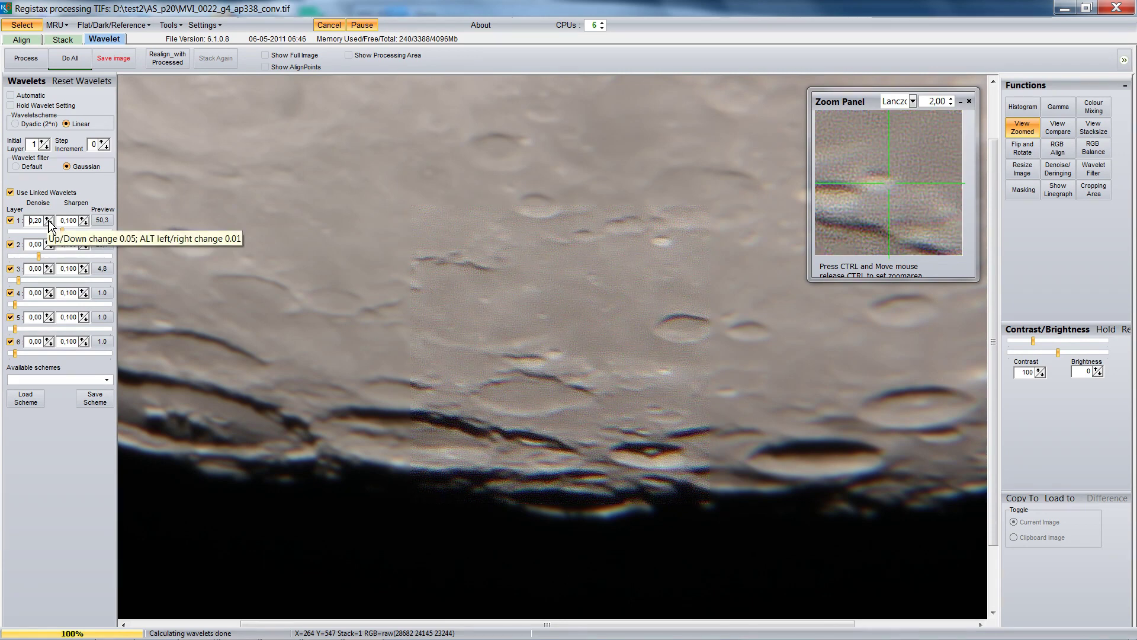
left_click(49, 221)
left_click(48, 221)
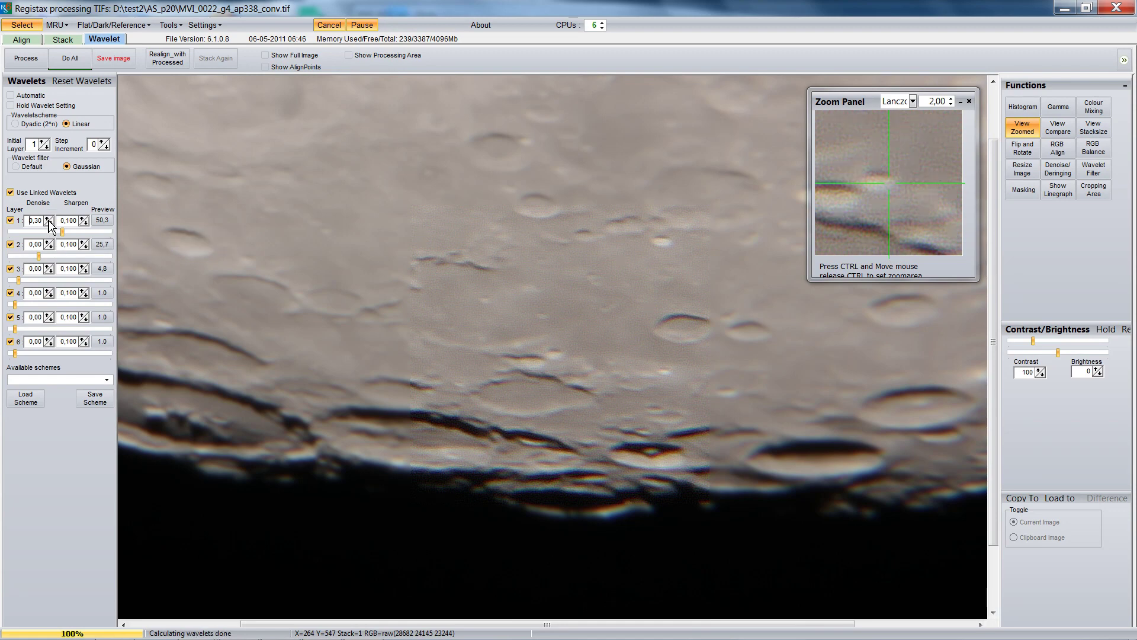
left_click(49, 220)
left_click(71, 59)
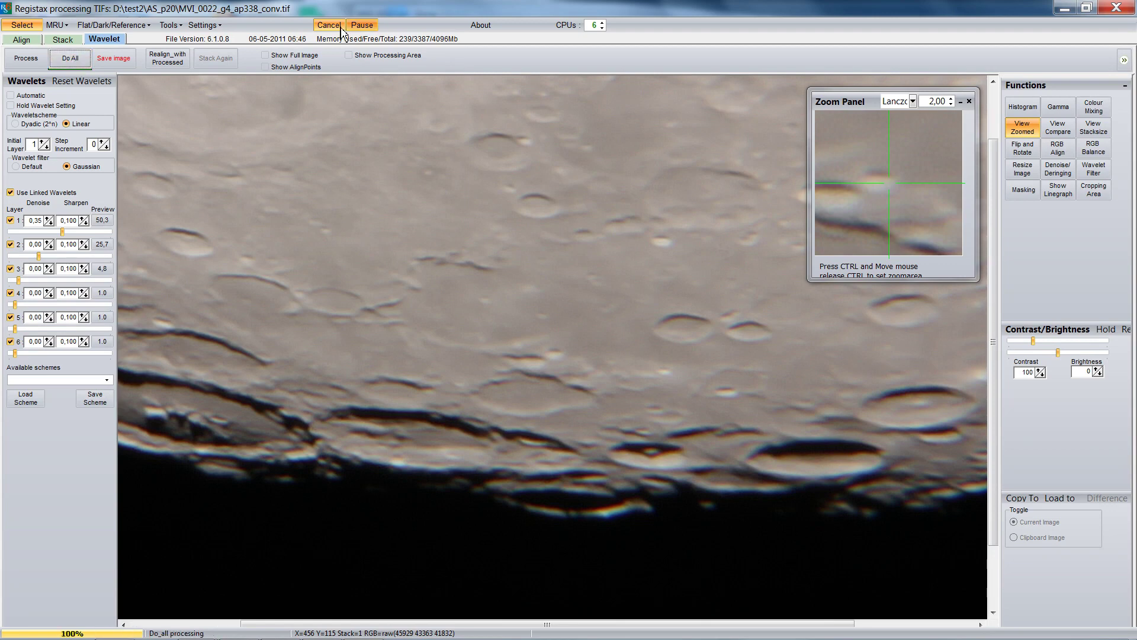
Darken the image slightly by bending the gamma curve just below the diagonal near its bright end.
left_click(1060, 108)
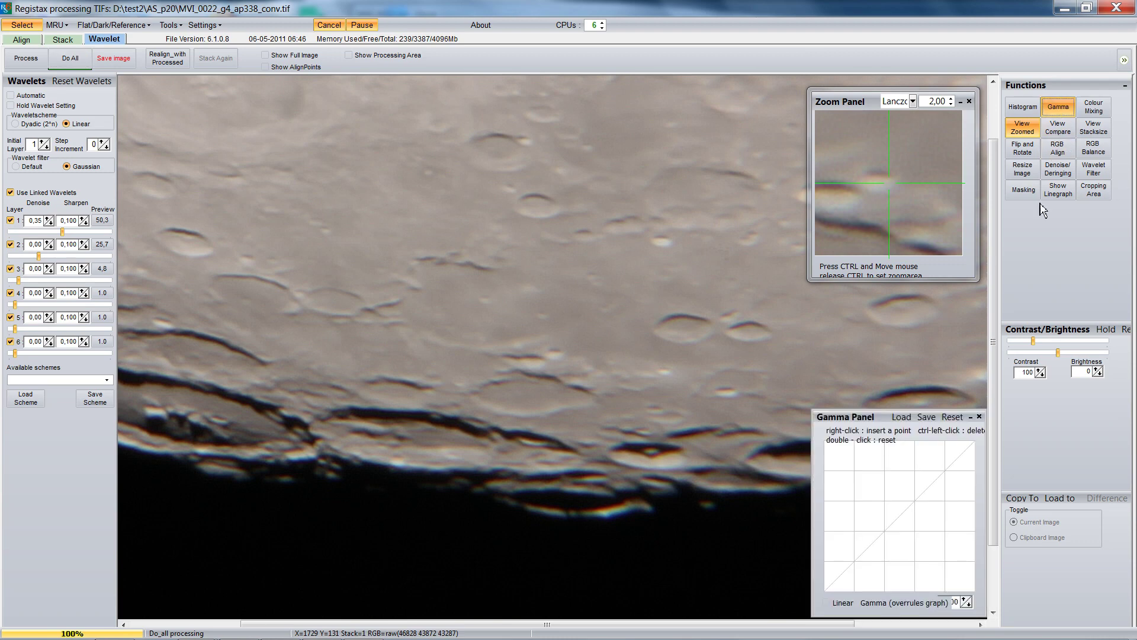
left_click_drag(898, 521, 951, 475)
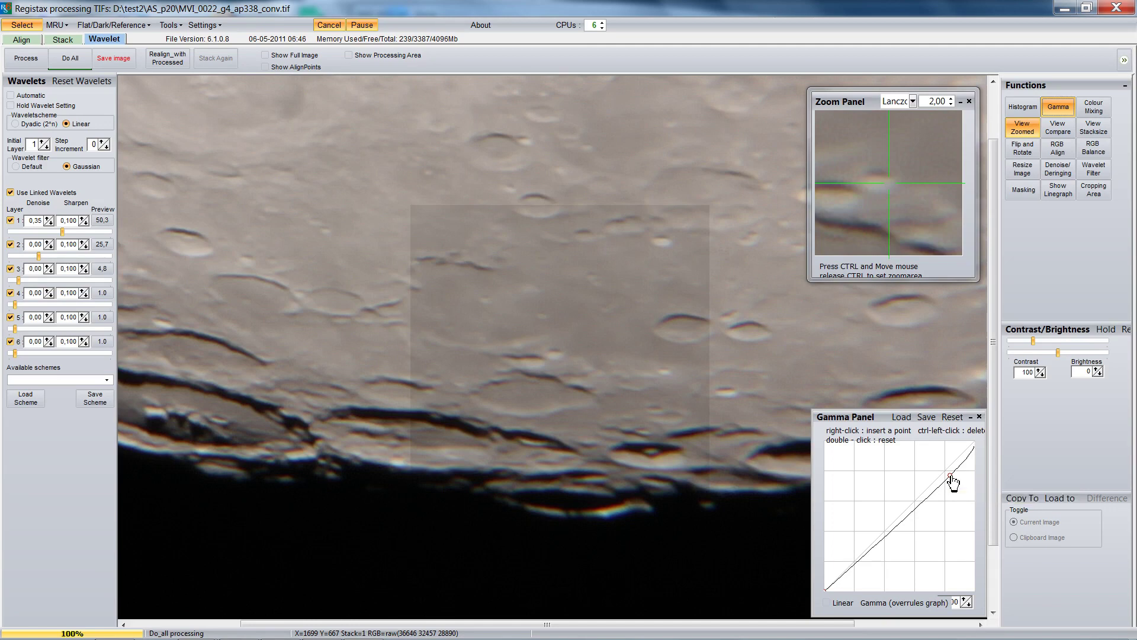
left_click_drag(950, 476, 917, 528)
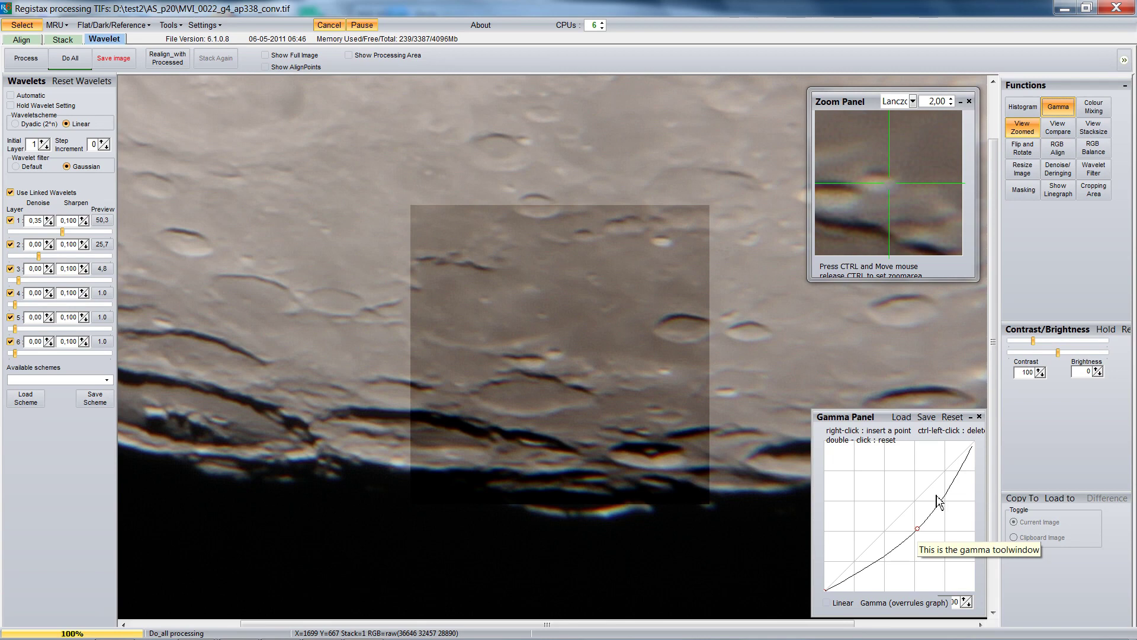
left_click_drag(919, 531, 959, 470)
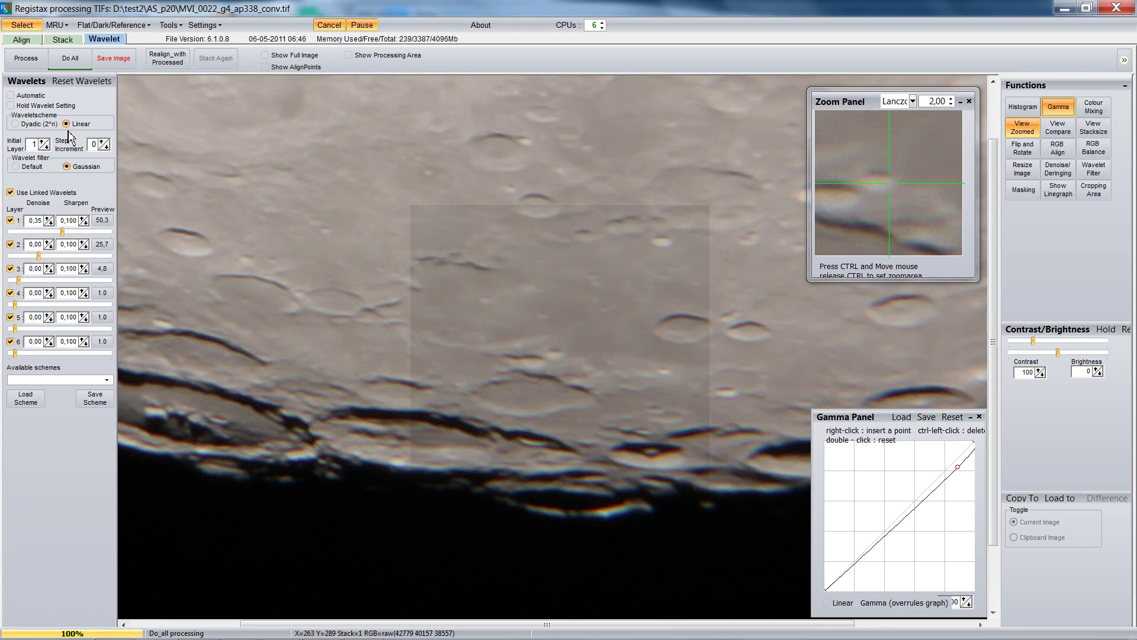
Apply the gamma change to the whole image and save it as the JPEG MVI_0022_g4_ap338_conv in AS_p20.
left_click(72, 61)
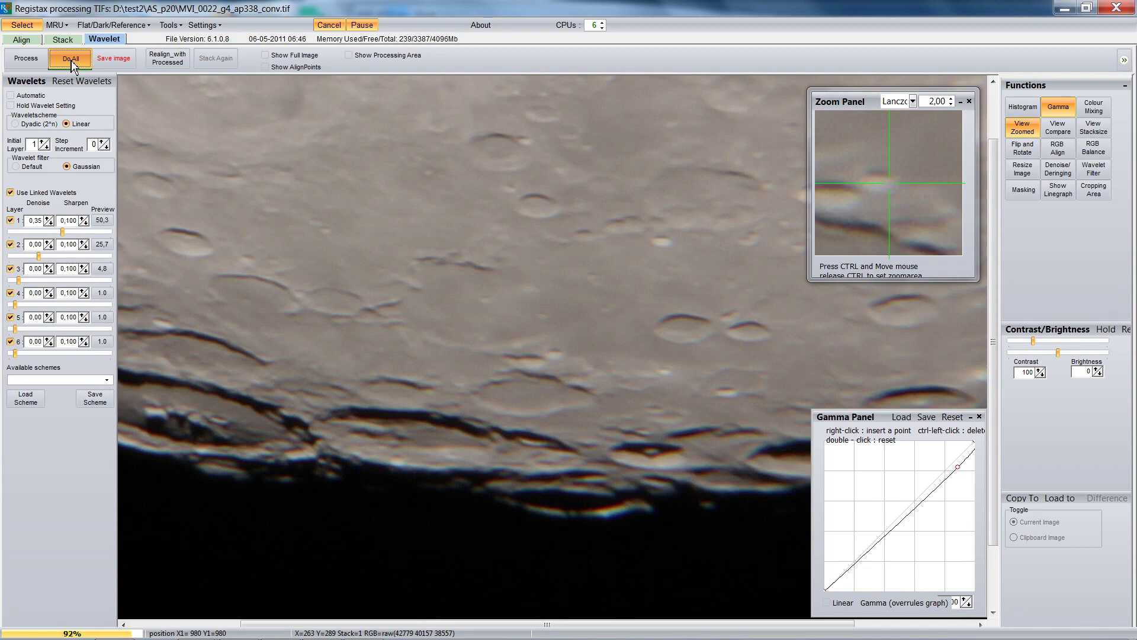
left_click(105, 64)
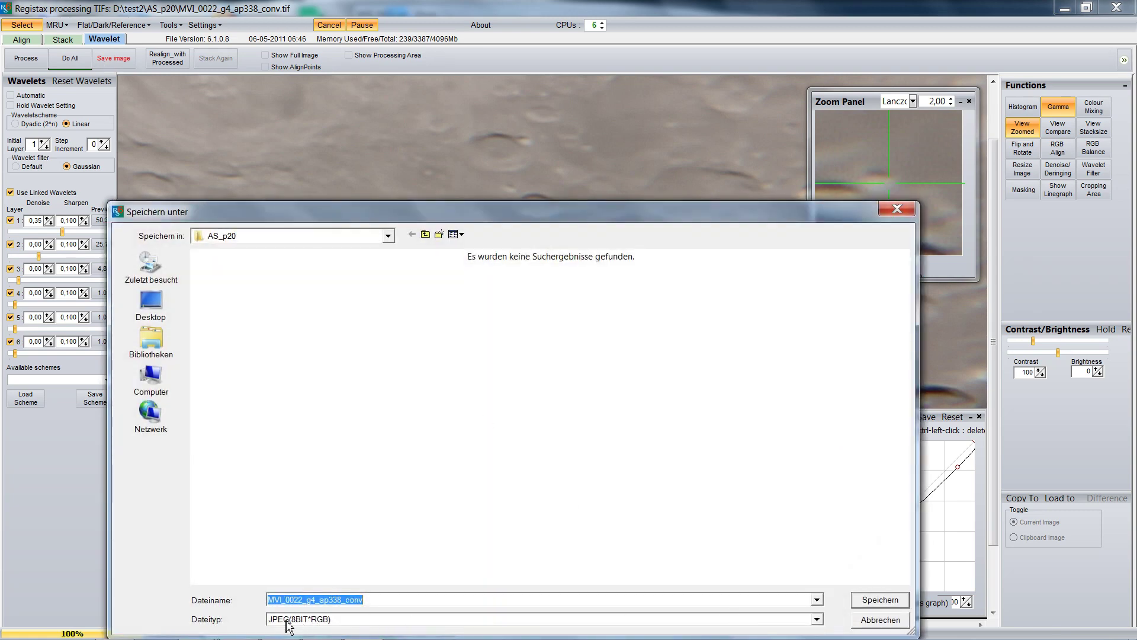
left_click(885, 602)
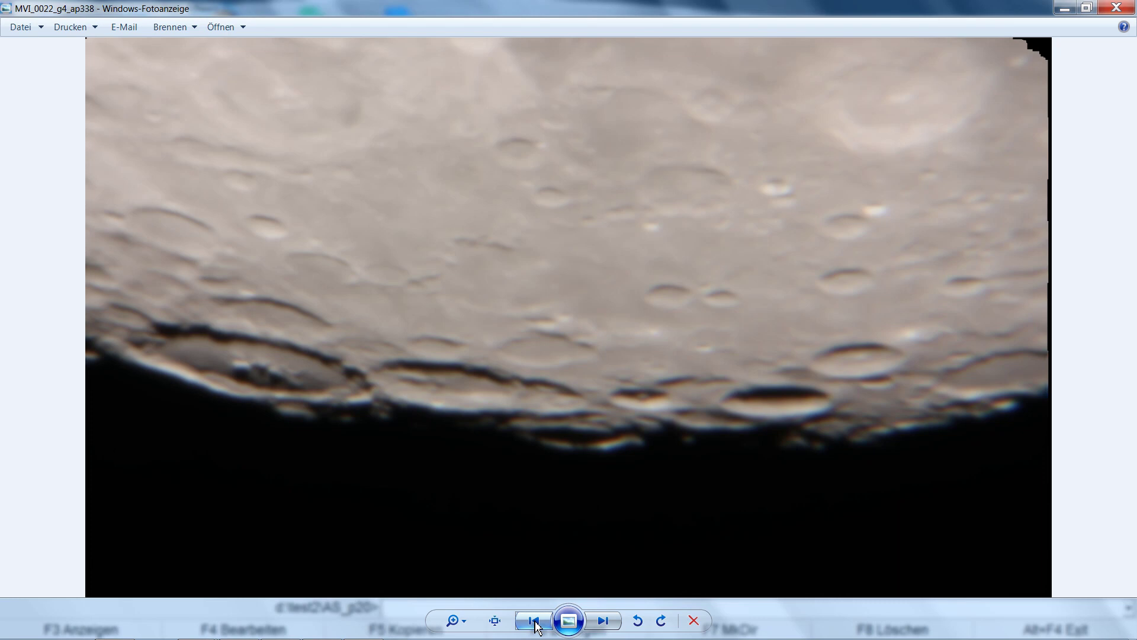
Cycle through the AS_p20 images in the Windows photo viewer to compare the raw stack, sharpened stack and wavelet-processed result.
left_click(535, 622)
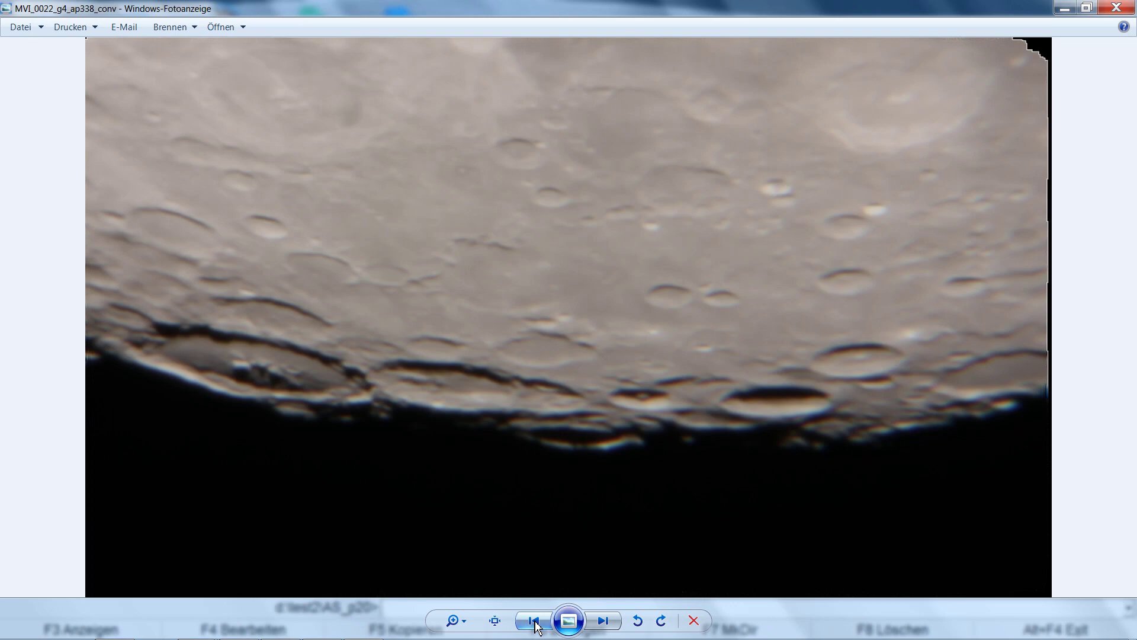
left_click(536, 622)
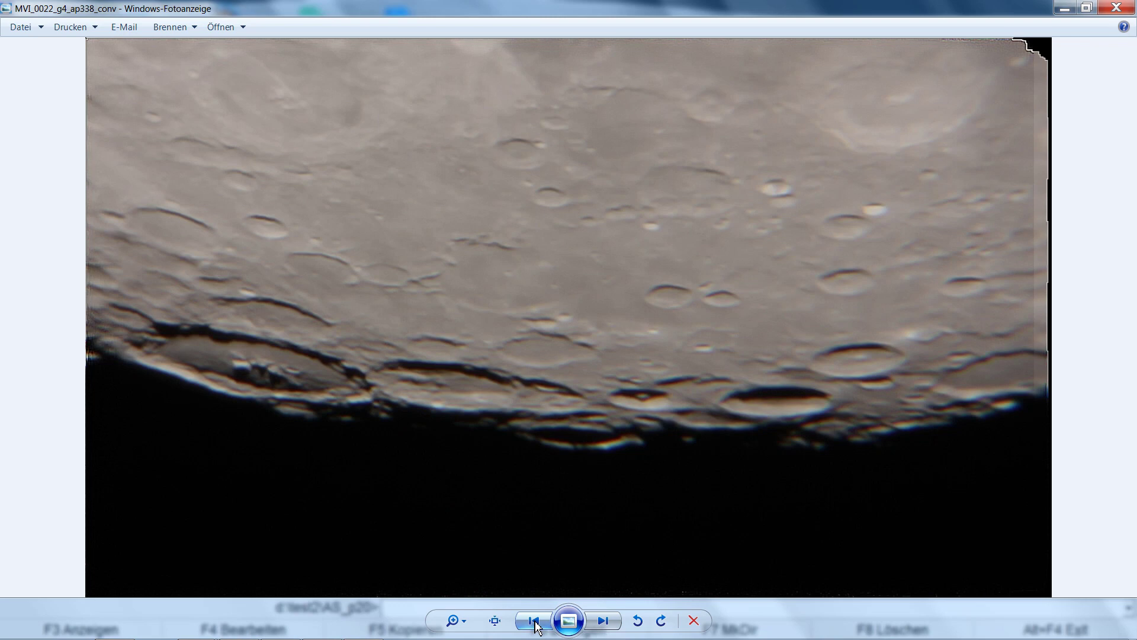
left_click(536, 622)
left_click(535, 622)
left_click(535, 622)
left_click(535, 622)
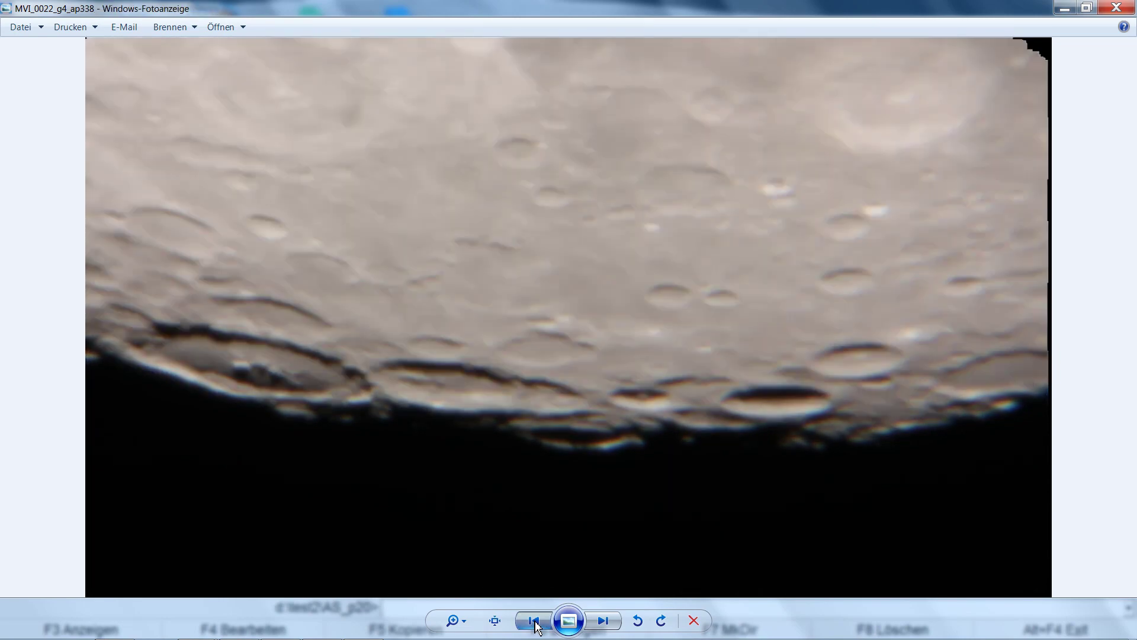
left_click(535, 622)
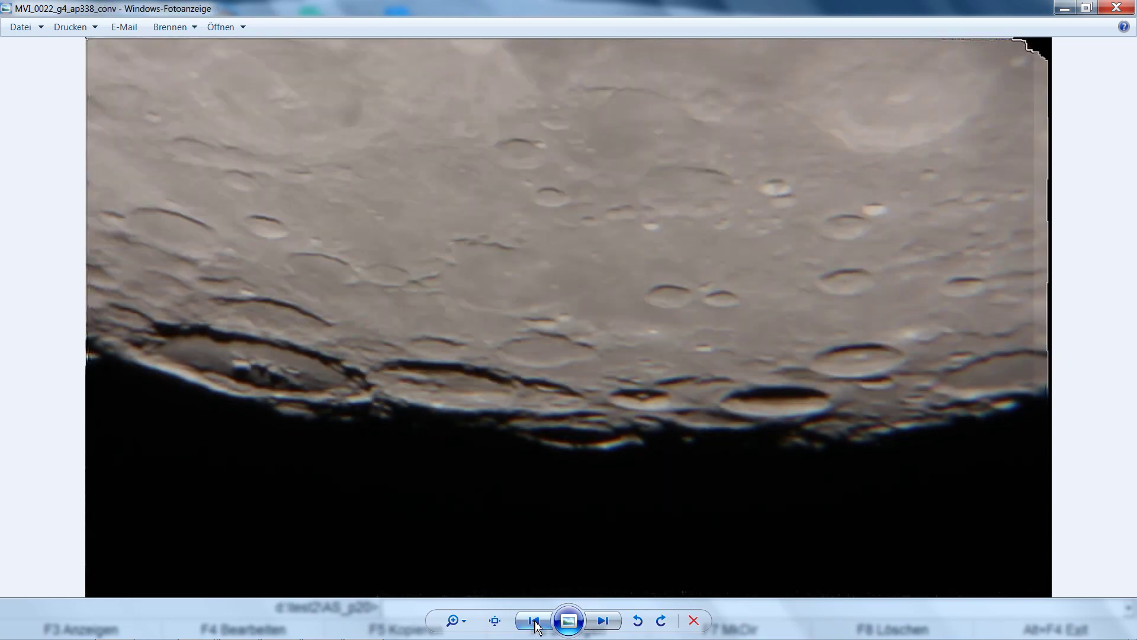
Go back through the AS_p20 images once more to compare the processing results.
left_click(536, 622)
left_click(535, 622)
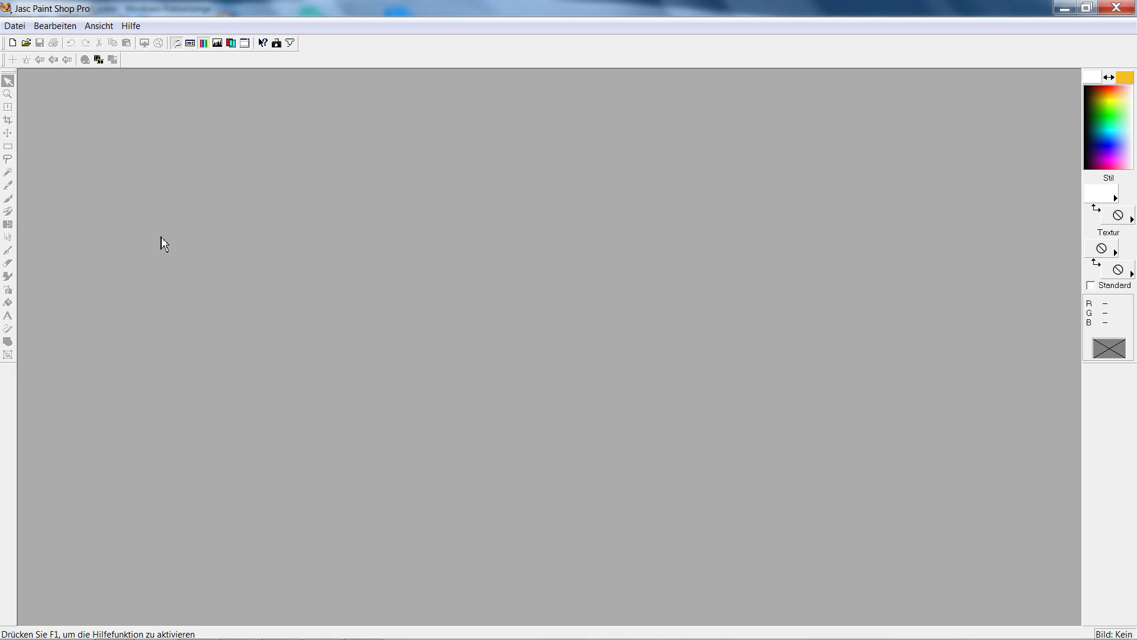
In Paint Shop Pro, open MVI_0022_g4_ap338_conv from AS_p20 and select about 1937 x 929 pixels, leaving out the ragged edges and most of the black sky.
left_click(26, 43)
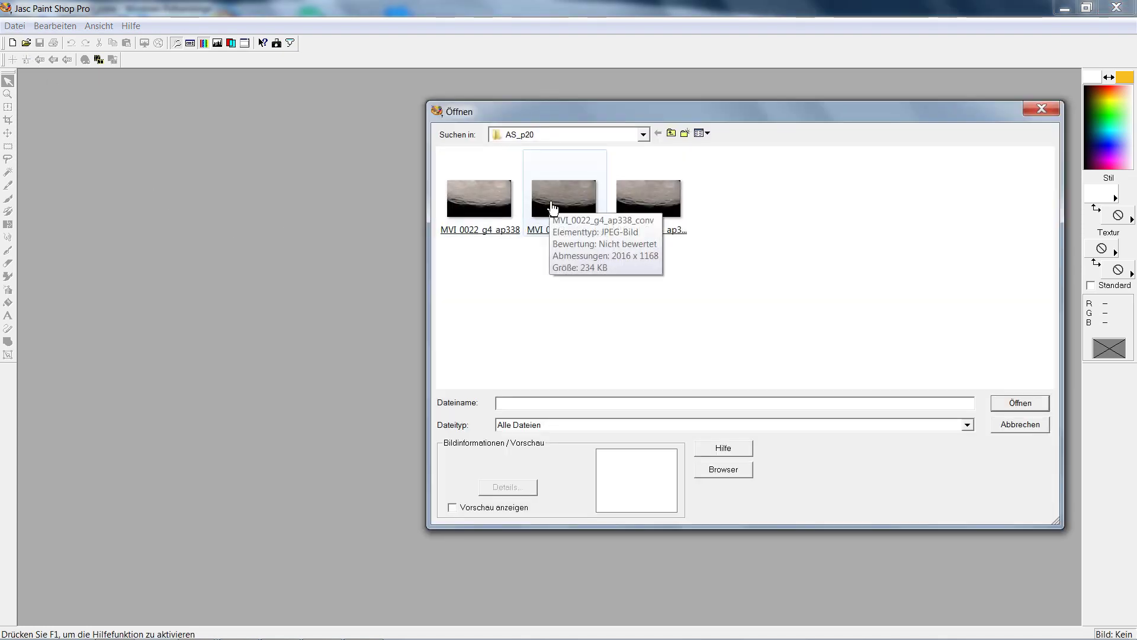
double_click(551, 204)
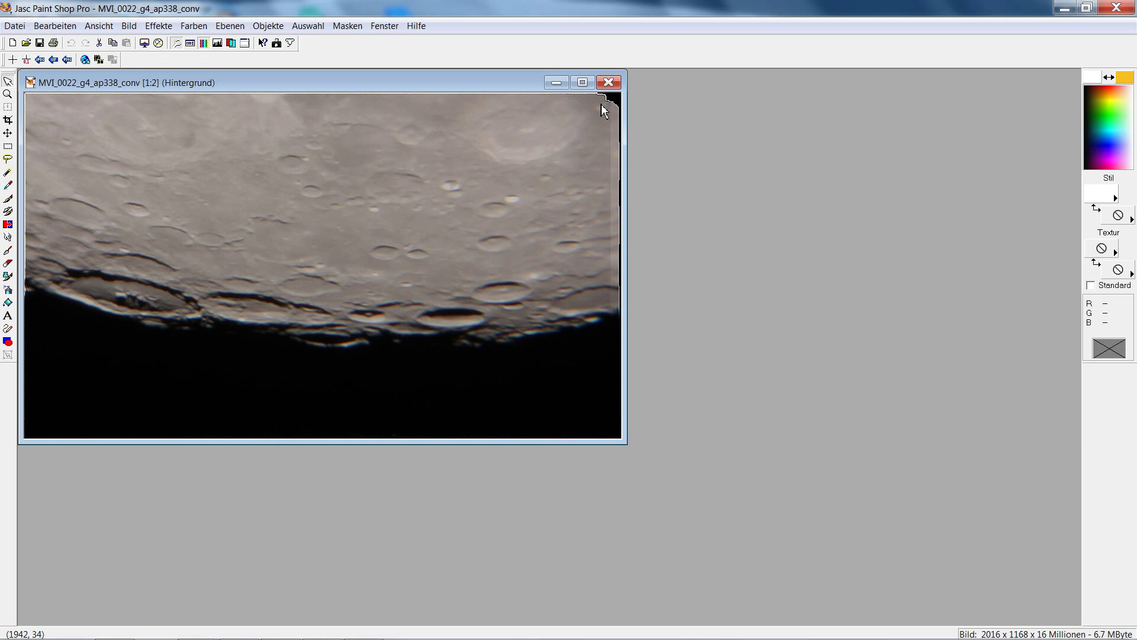
left_click(9, 145)
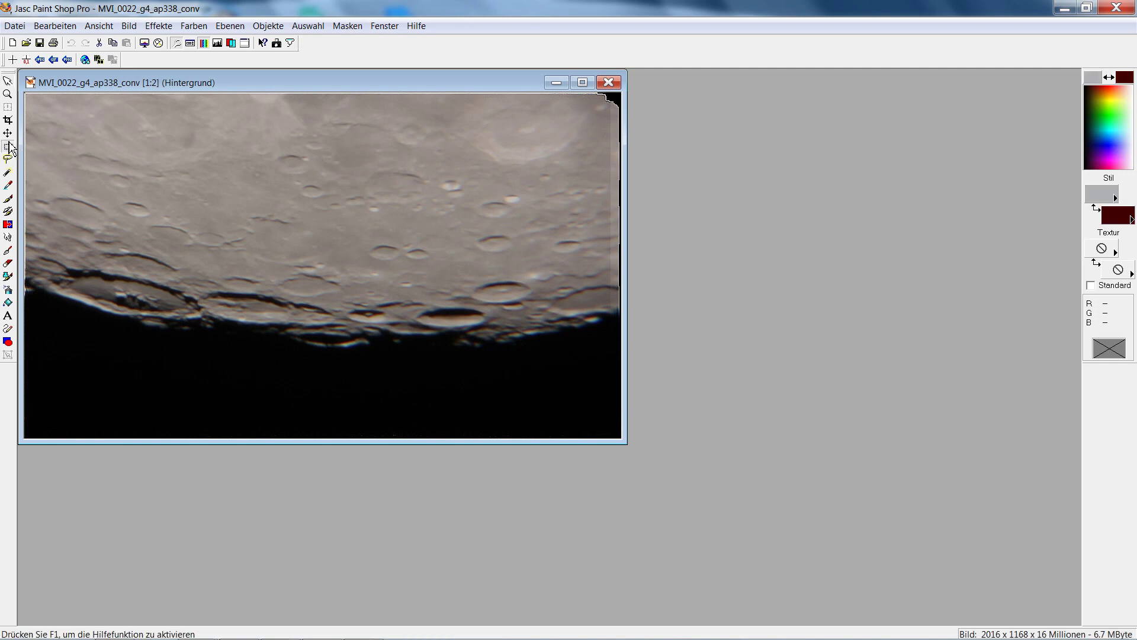
left_click_drag(28, 99, 600, 436)
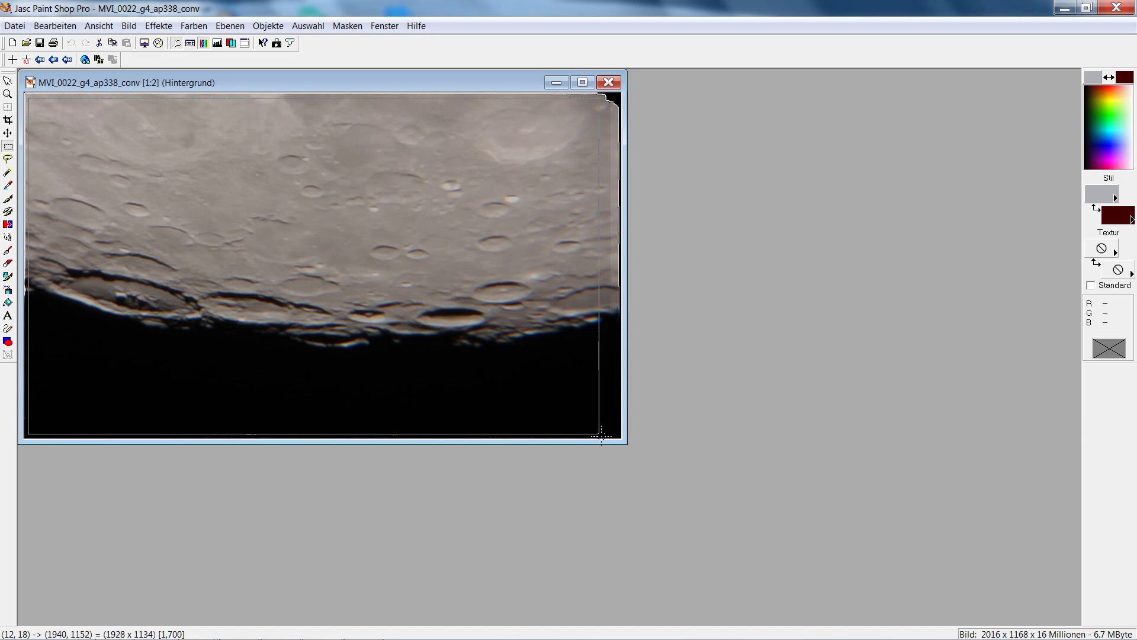
left_click_drag(601, 436, 602, 374)
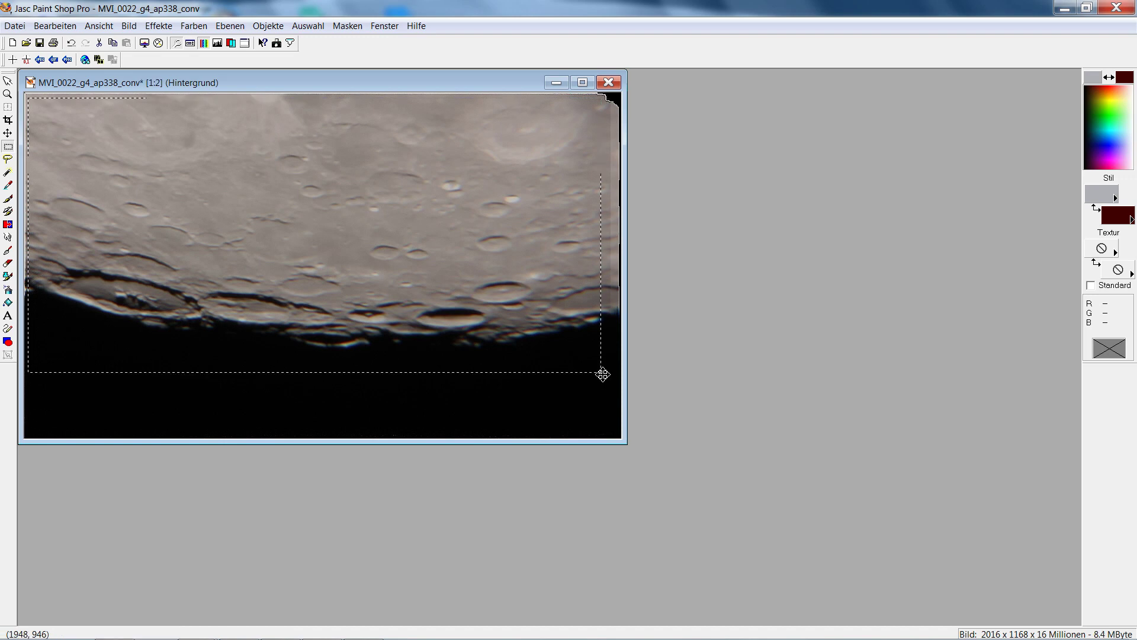
Copy the selected area into a new image and close the original MVI_0022_g4_ap338_conv.
left_click(47, 26)
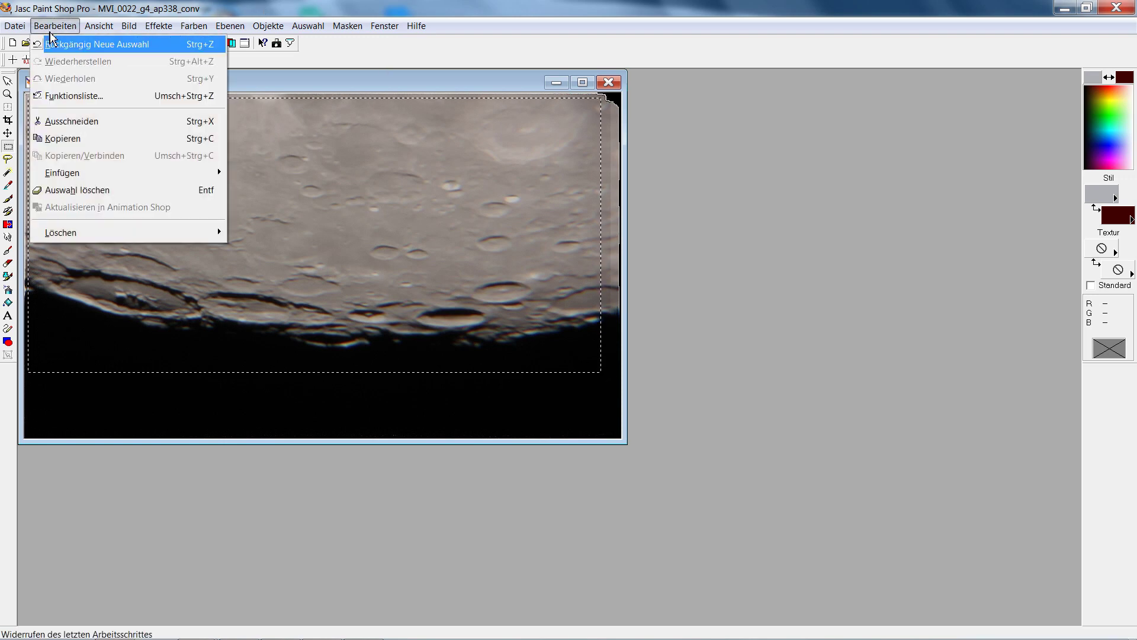
left_click(79, 140)
right_click(739, 161)
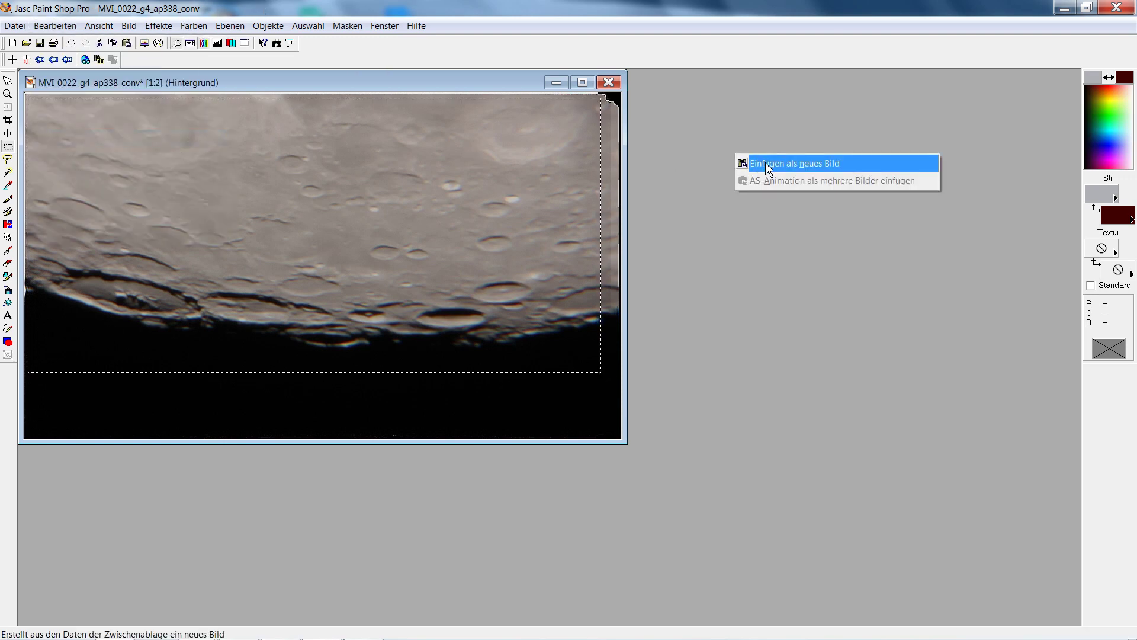
left_click(764, 166)
left_click(602, 101)
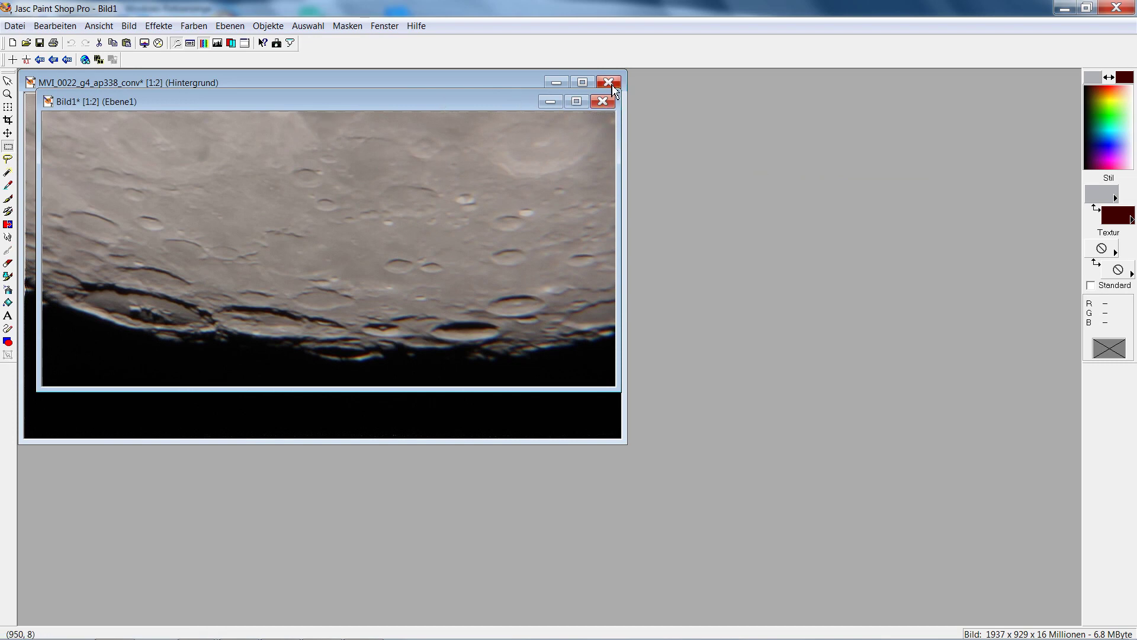
left_click(608, 82)
left_click(607, 361)
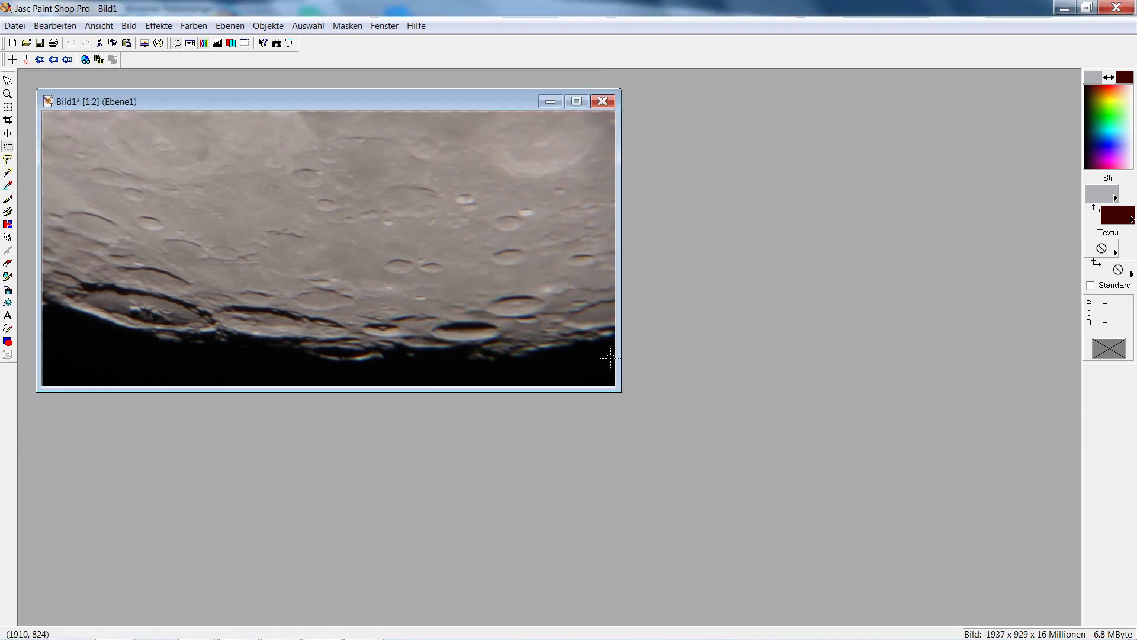
Try the cropped Moon image in greyscale at 1:1 magnification and undo the conversion.
left_click_drag(285, 106, 333, 115)
left_click(7, 107)
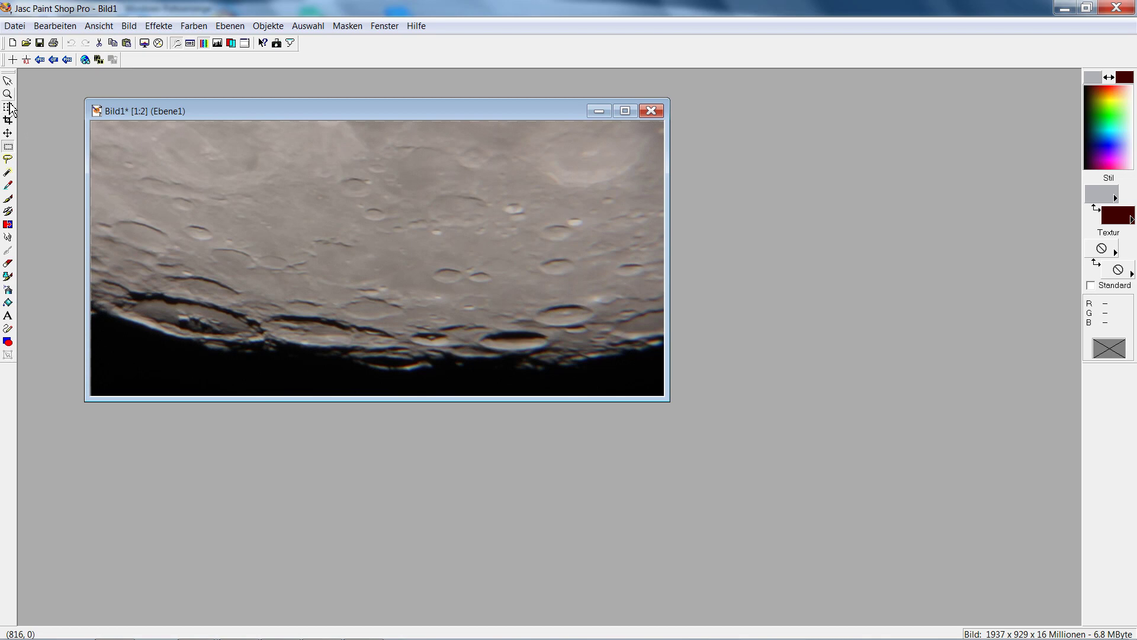
left_click(491, 332)
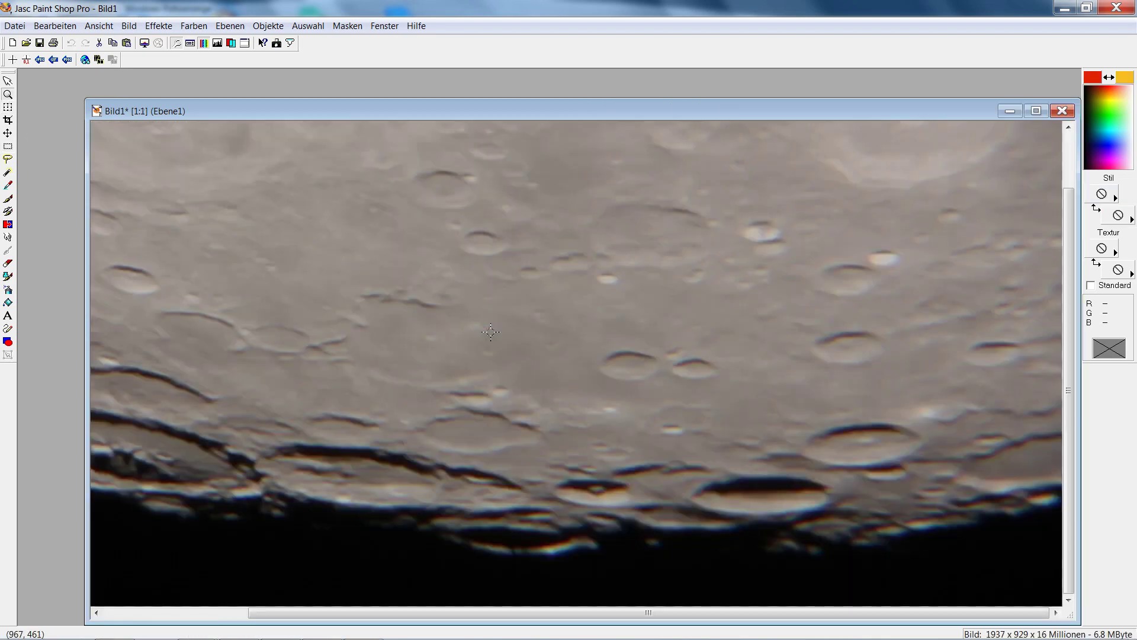
left_click_drag(622, 102, 574, 101)
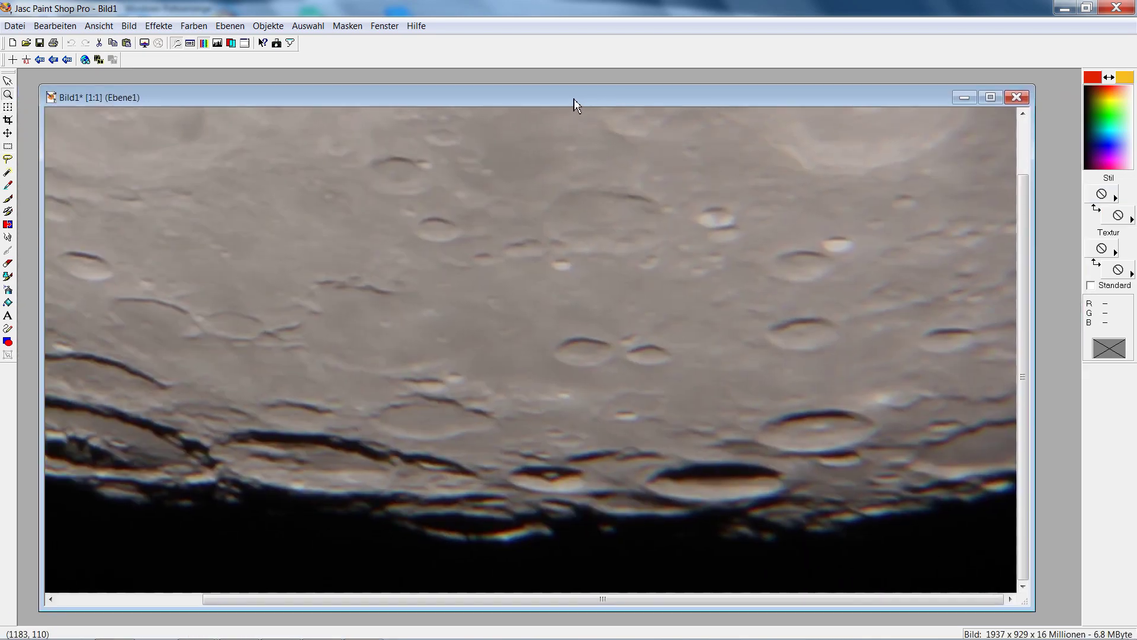
left_click(193, 26)
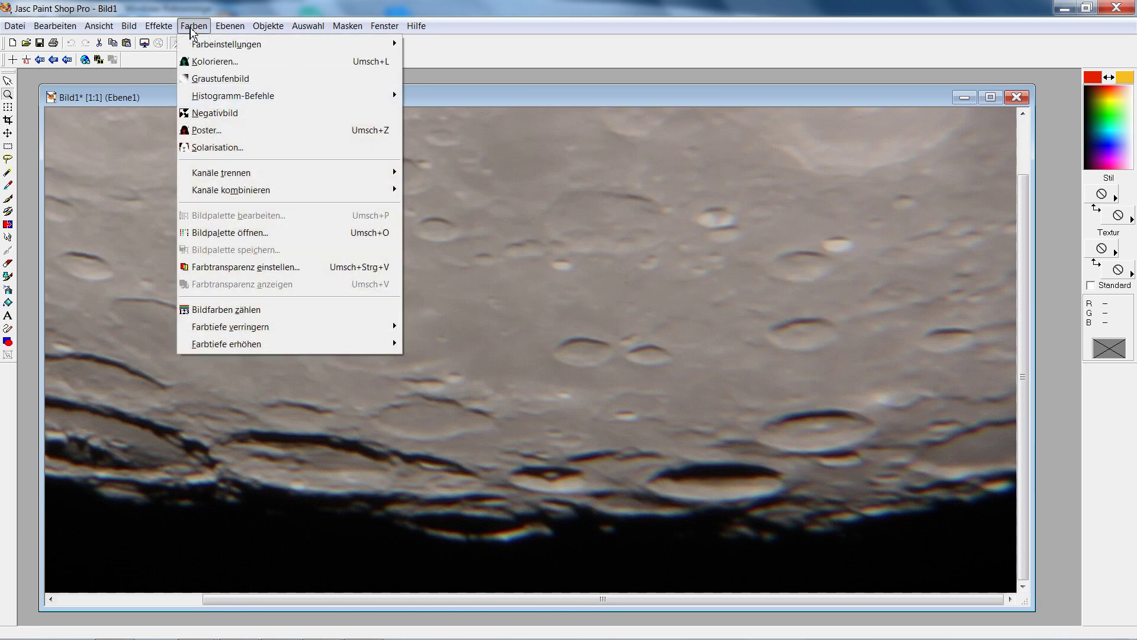
left_click(230, 81)
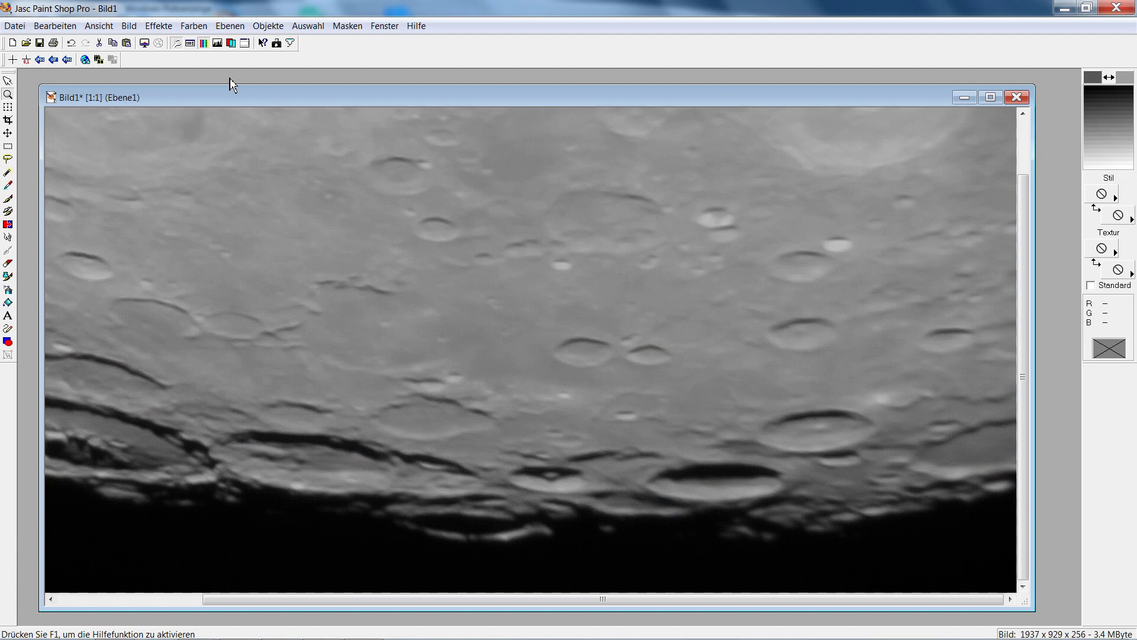
left_click(55, 26)
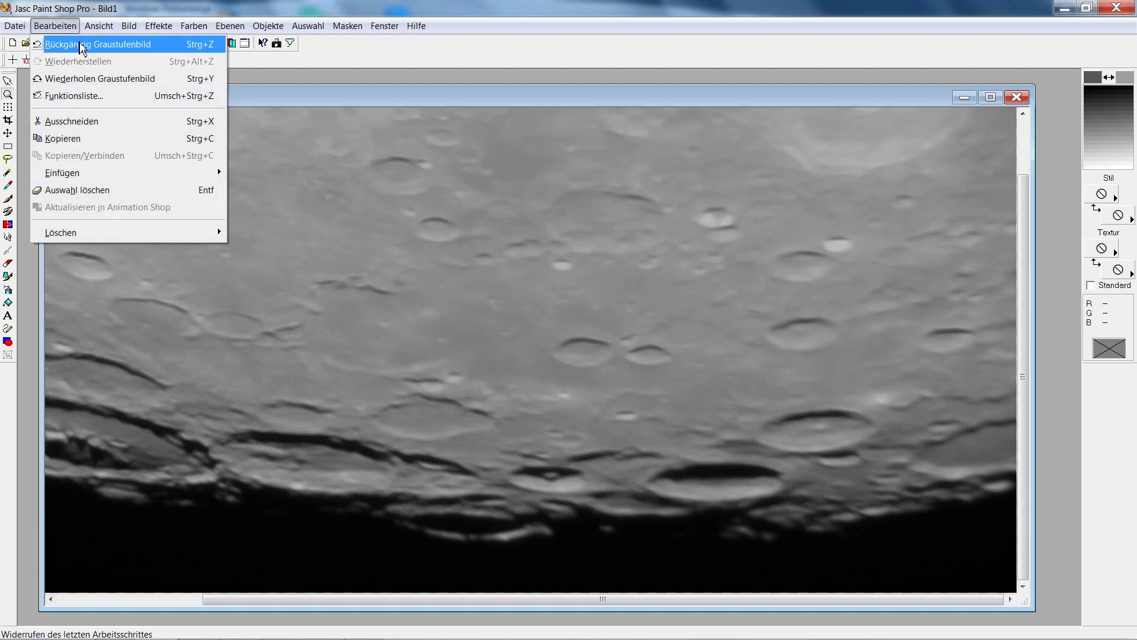
left_click(81, 44)
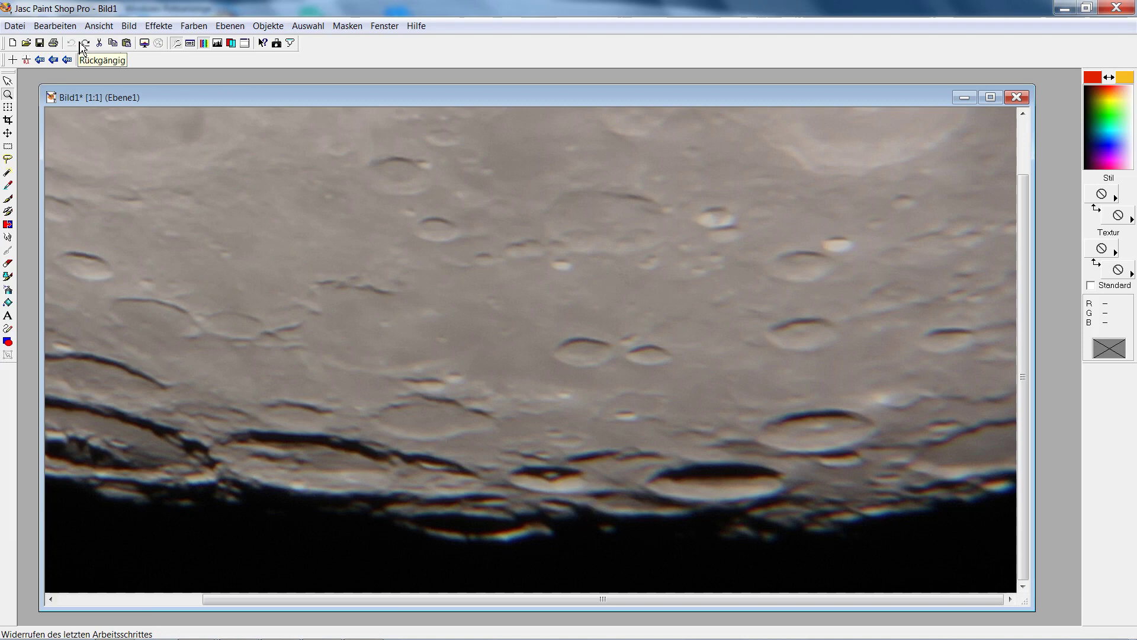
Convert the cropped Moon image to greyscale and examine the craters along the terminator at 2:1 magnification.
left_click(194, 26)
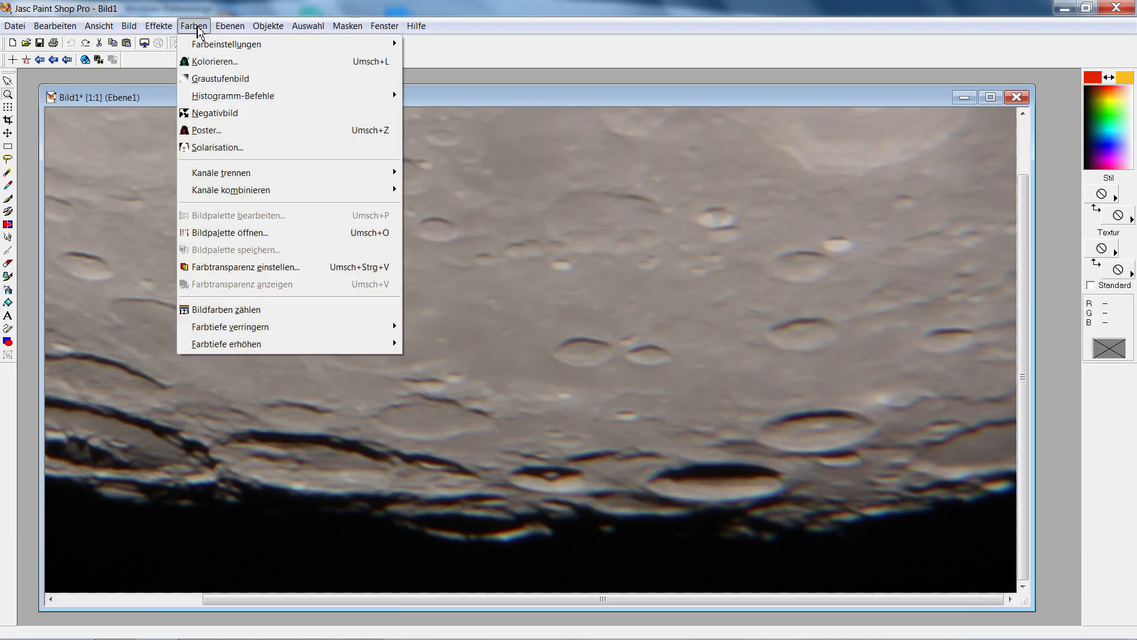
left_click(222, 79)
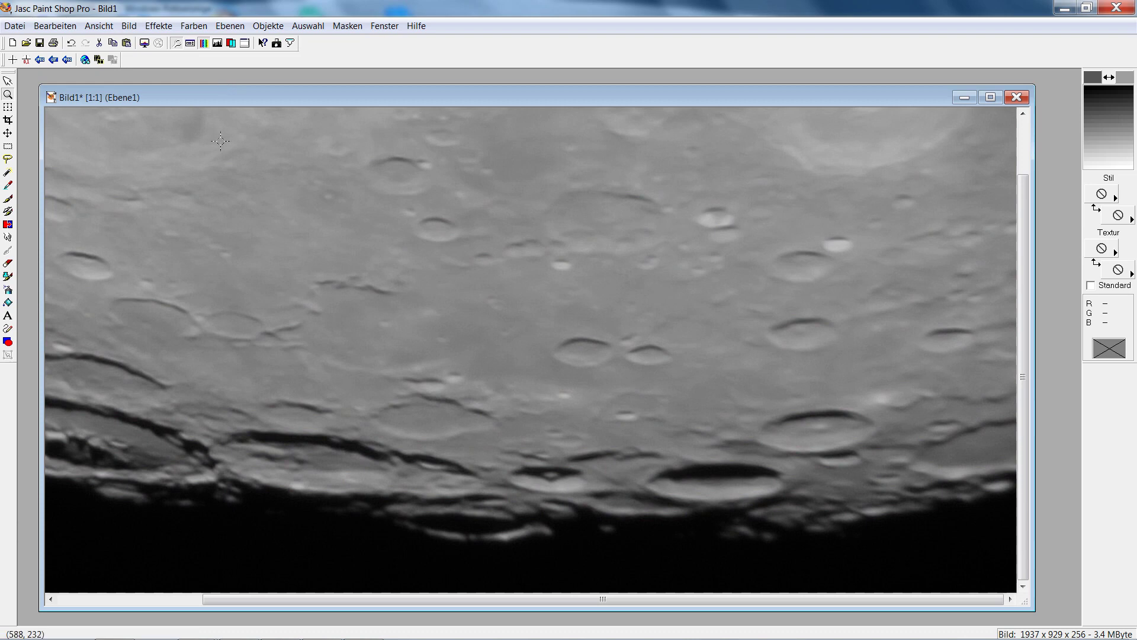
scroll(99, 601, "left", 2)
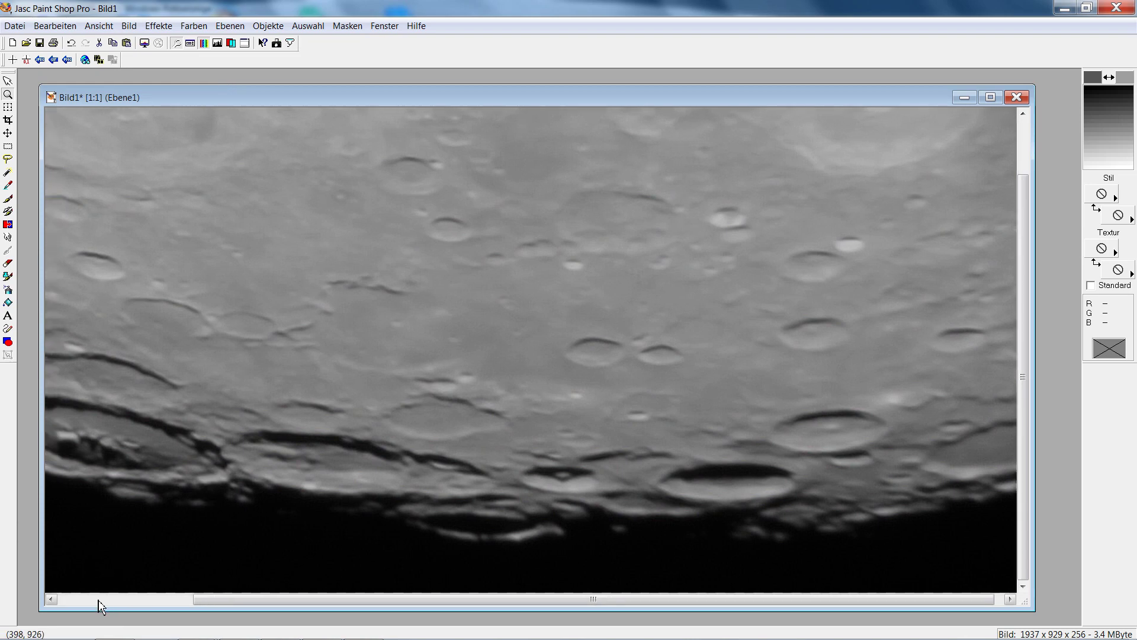
left_click_drag(243, 599, 79, 599)
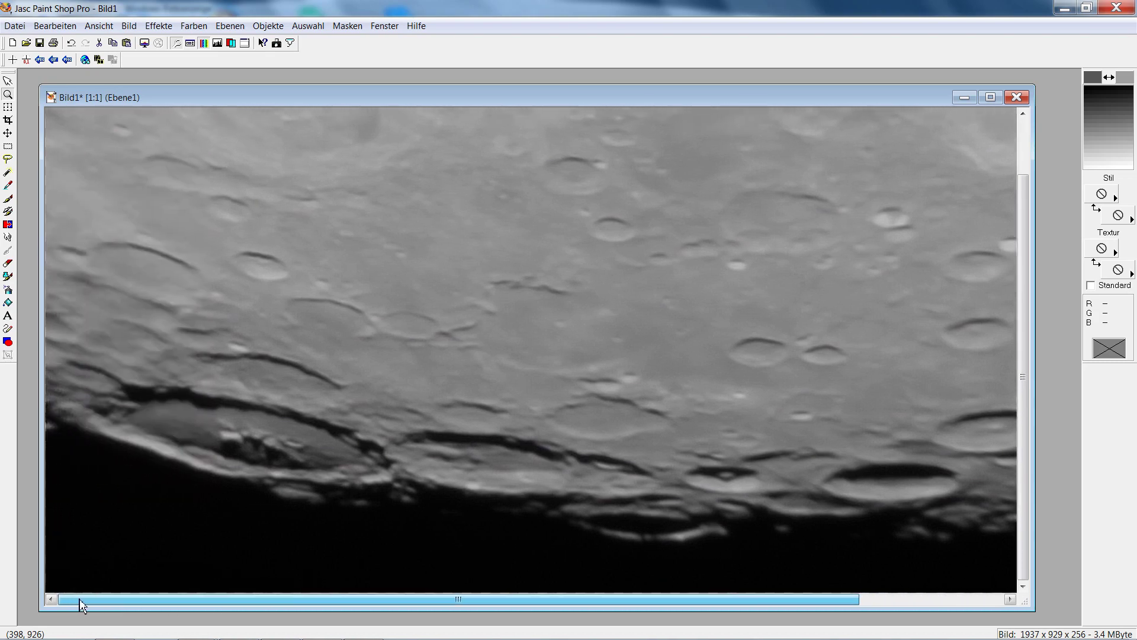
scroll(243, 459, "up", 1)
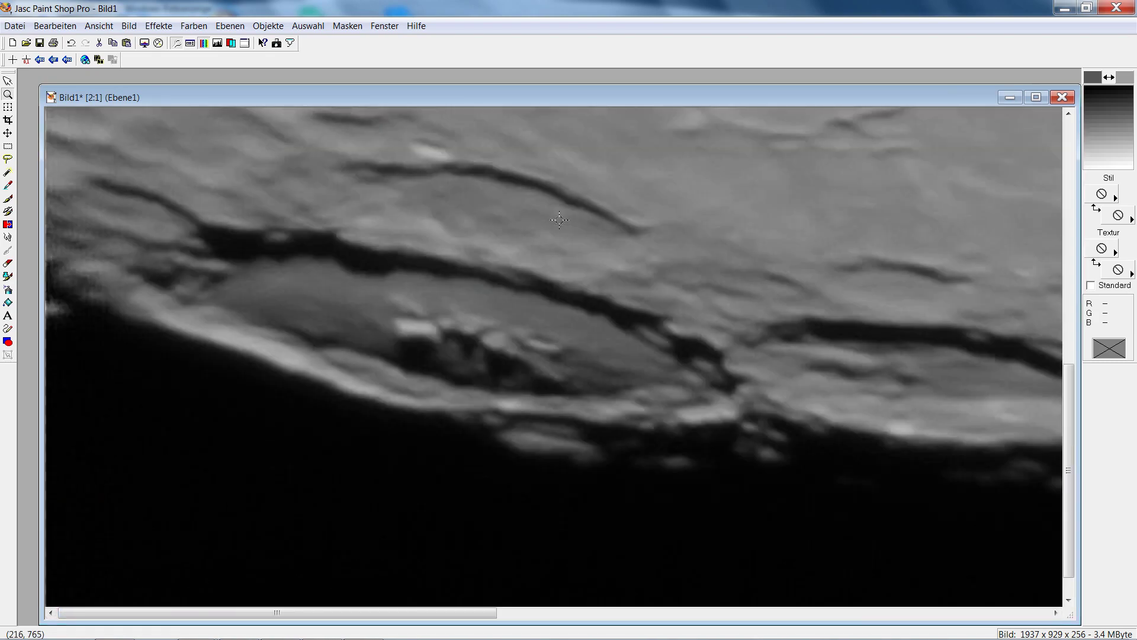
scroll(556, 223, "up", 5)
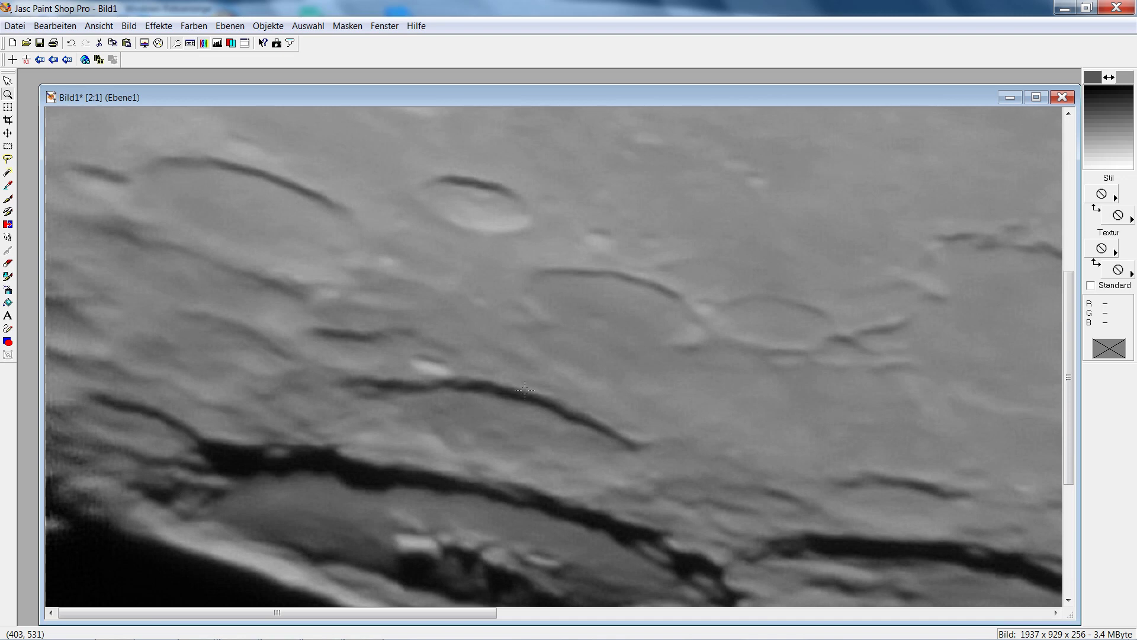